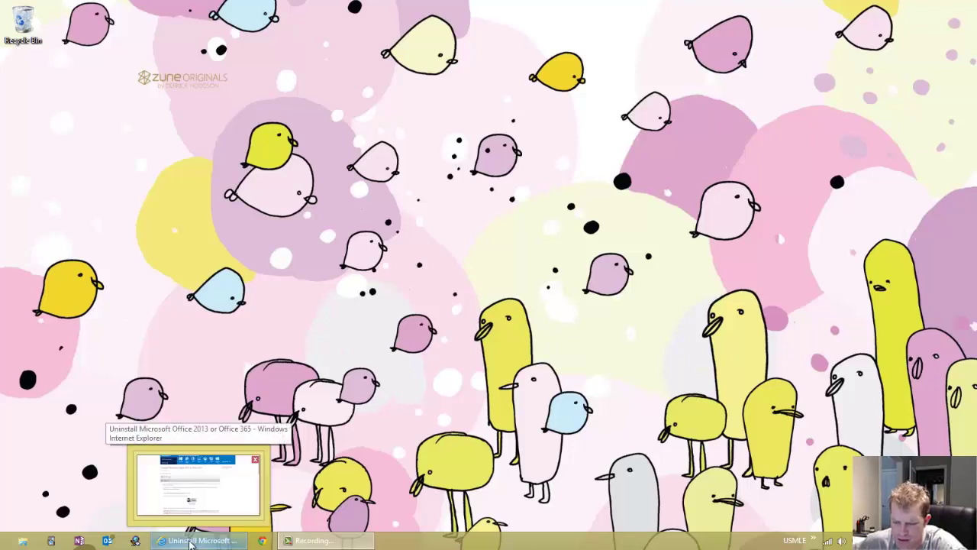
- Bring up the Microsoft Support article on uninstalling Office 2013 or Office 365 and examine its Fix it and Control Panel removal instructions
click(191, 541)
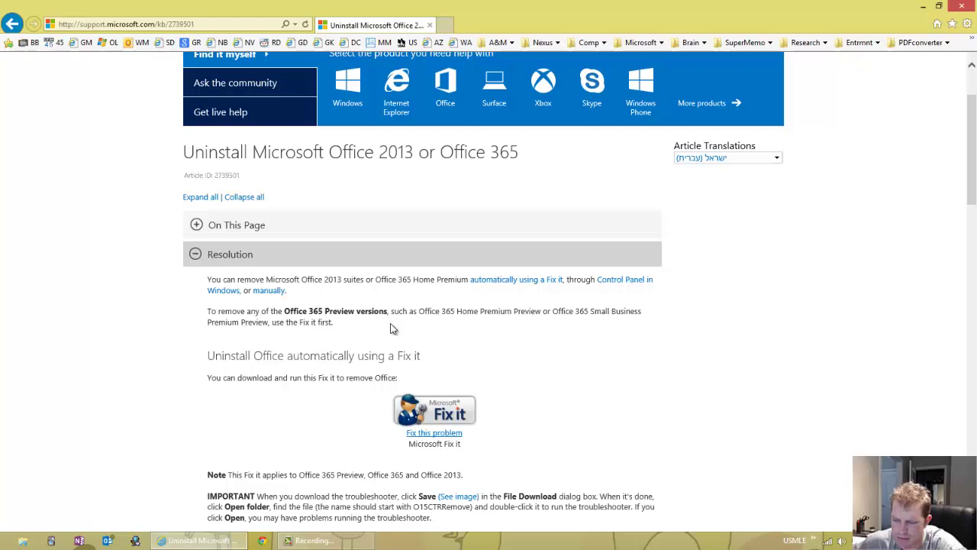
scroll(391, 328, up, 3)
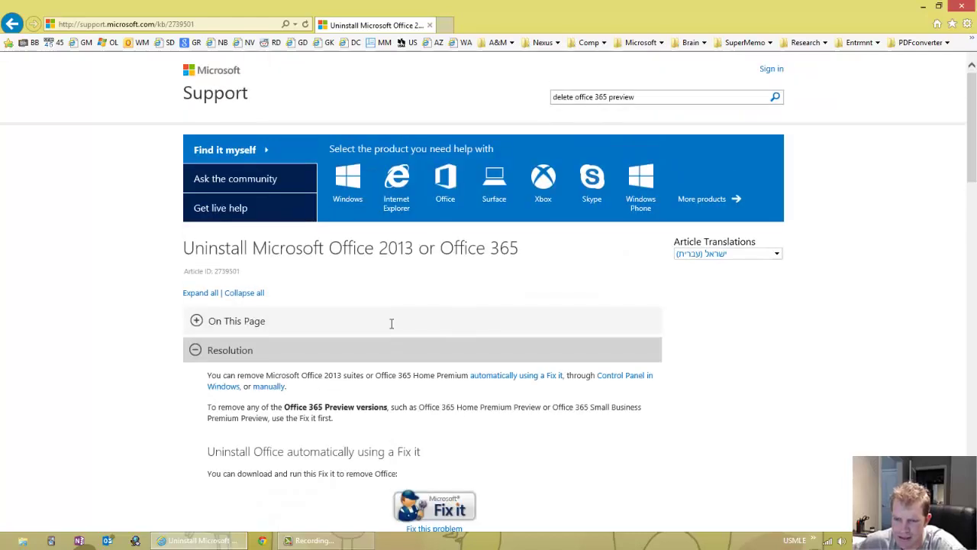
scroll(391, 324, down, 3)
scroll(391, 324, down, 9)
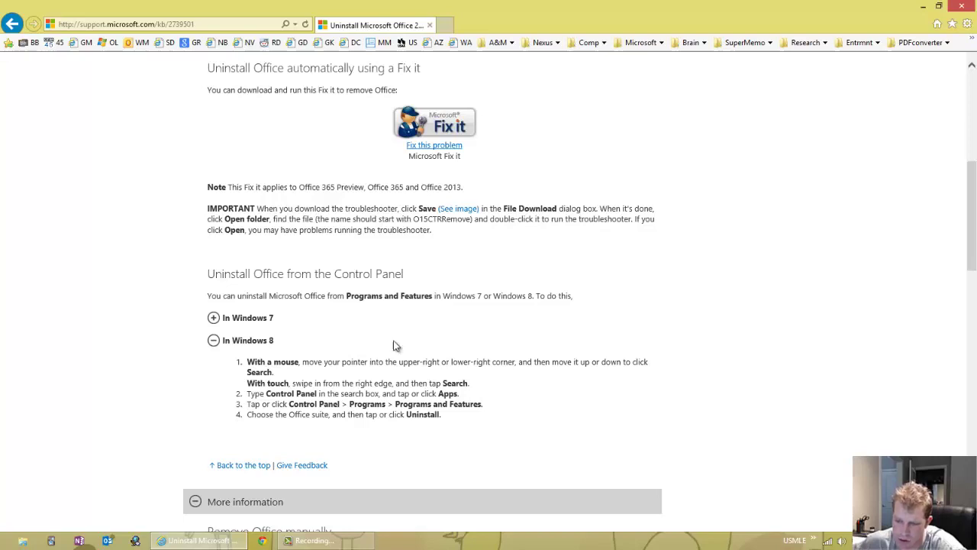
scroll(269, 328, up, 2)
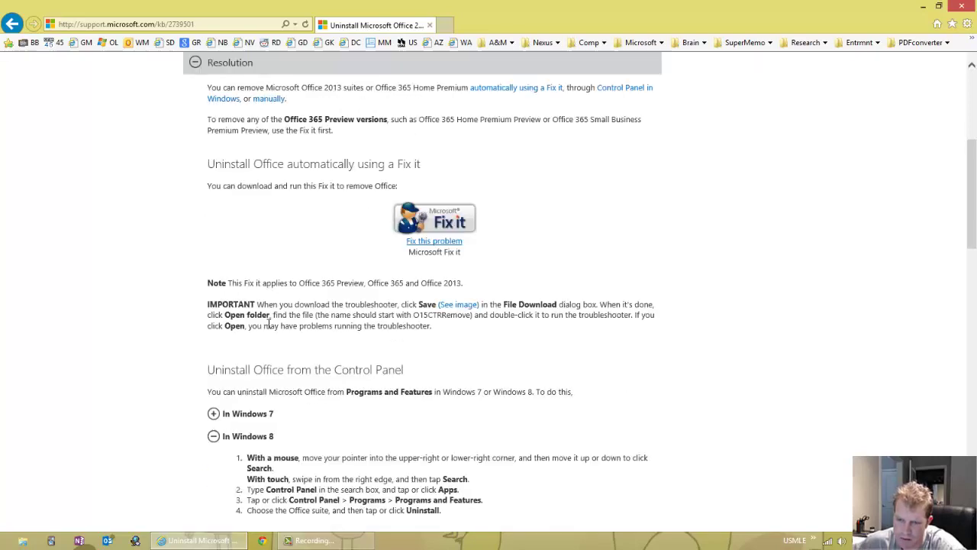
scroll(294, 390, up, 6)
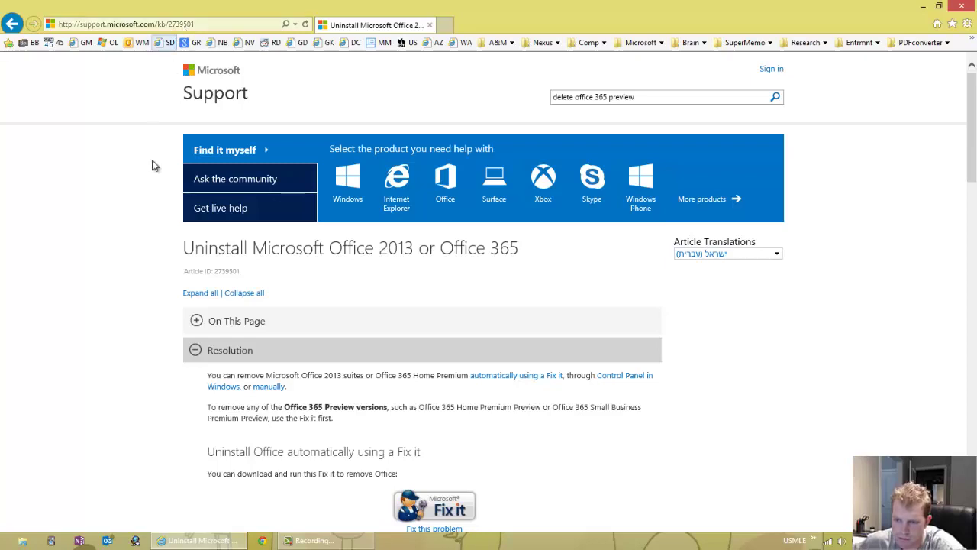
scroll(154, 181, down, 2)
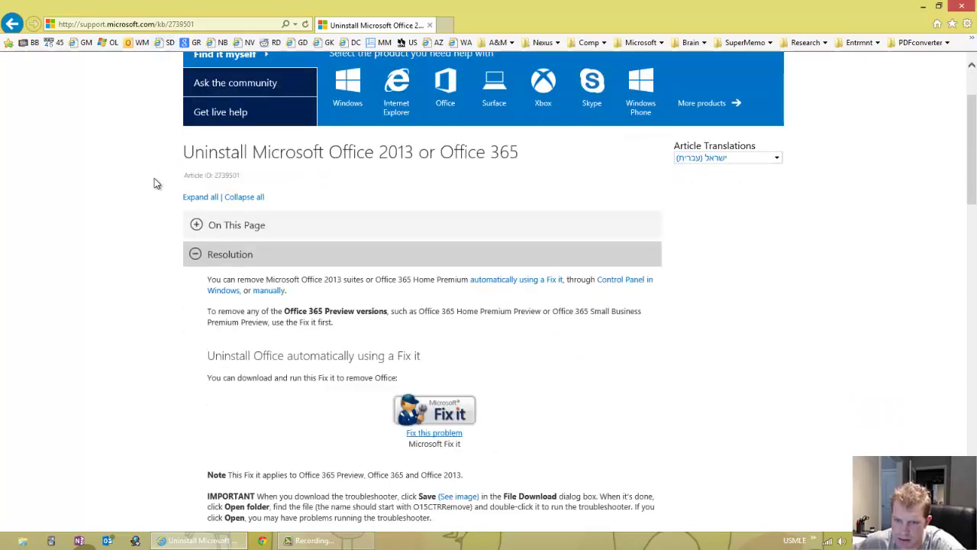
scroll(154, 183, down, 2)
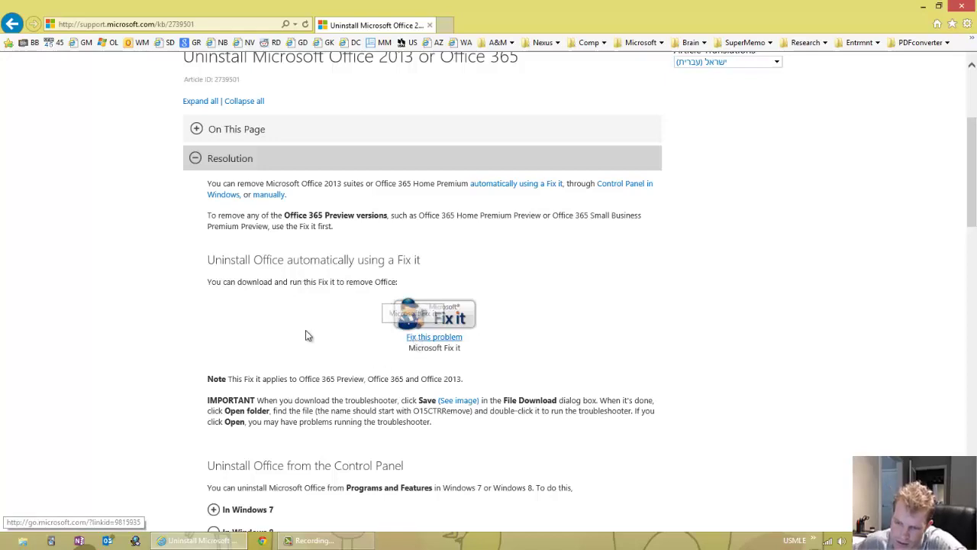
- Download and save the Fix it troubleshooter O15CTRRemove.diagcab, and open the folder containing it
click(418, 342)
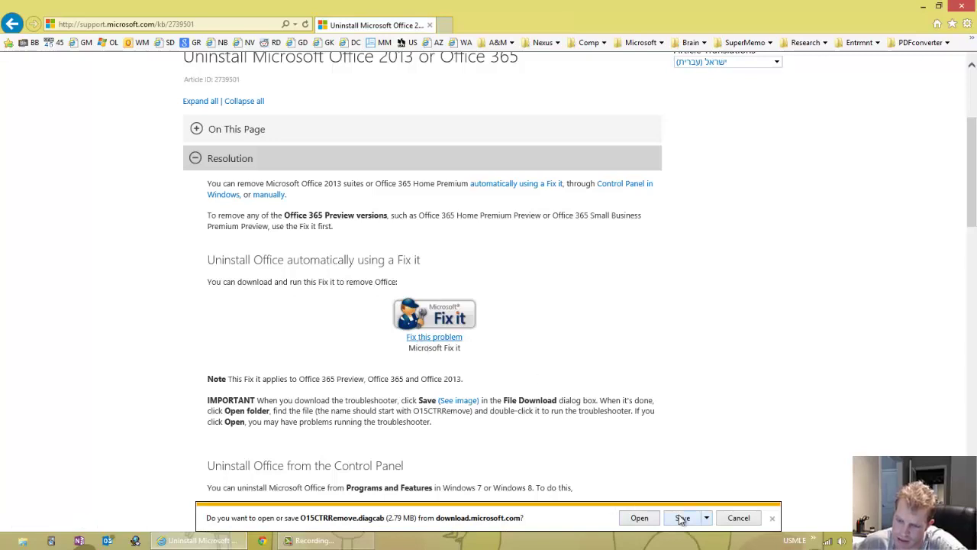
click(682, 518)
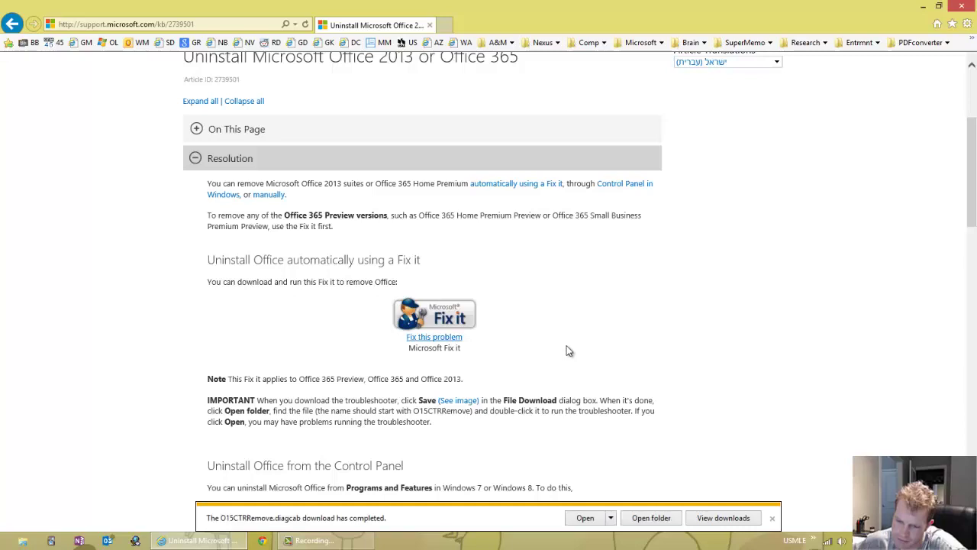
click(650, 519)
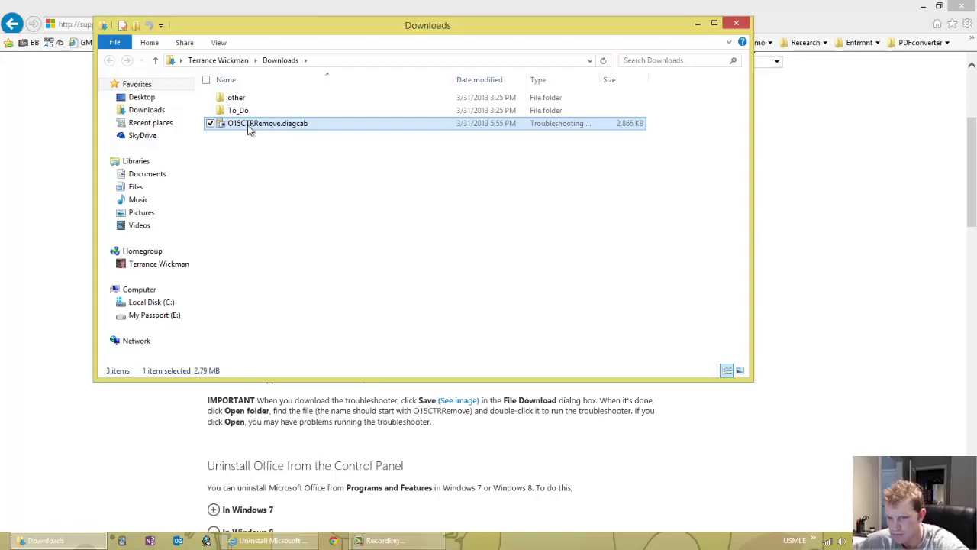
- Close the Downloads folder and the browser window with the uninstall article
click(734, 25)
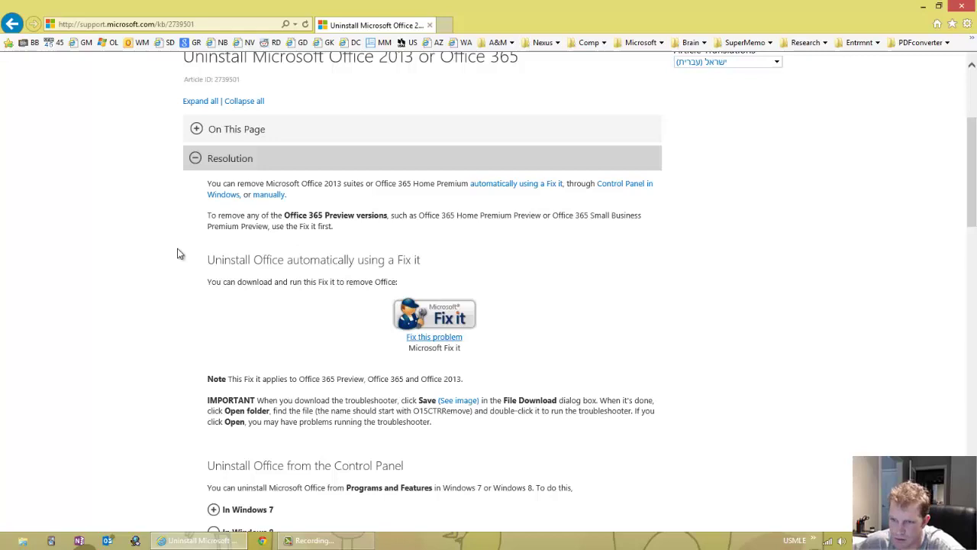
mouse_move(972, 3)
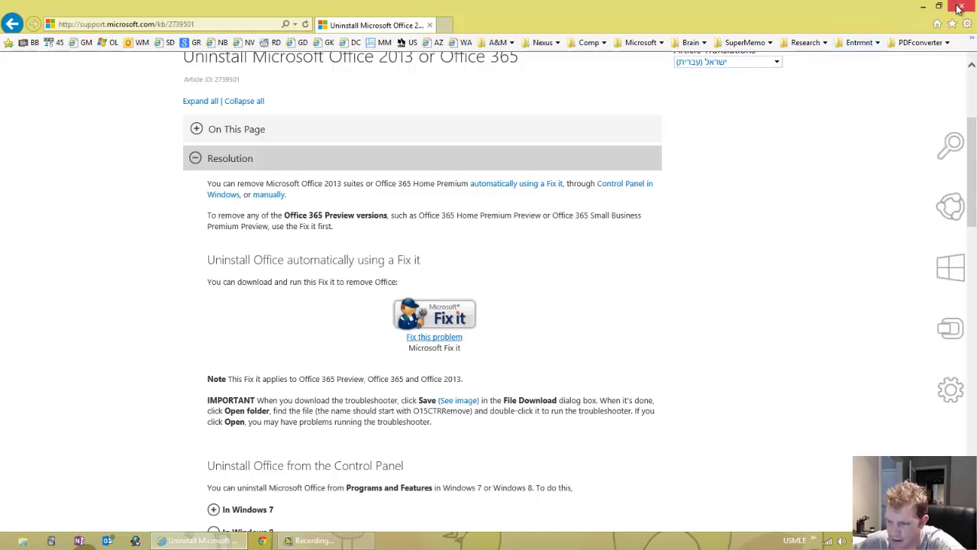
click(960, 7)
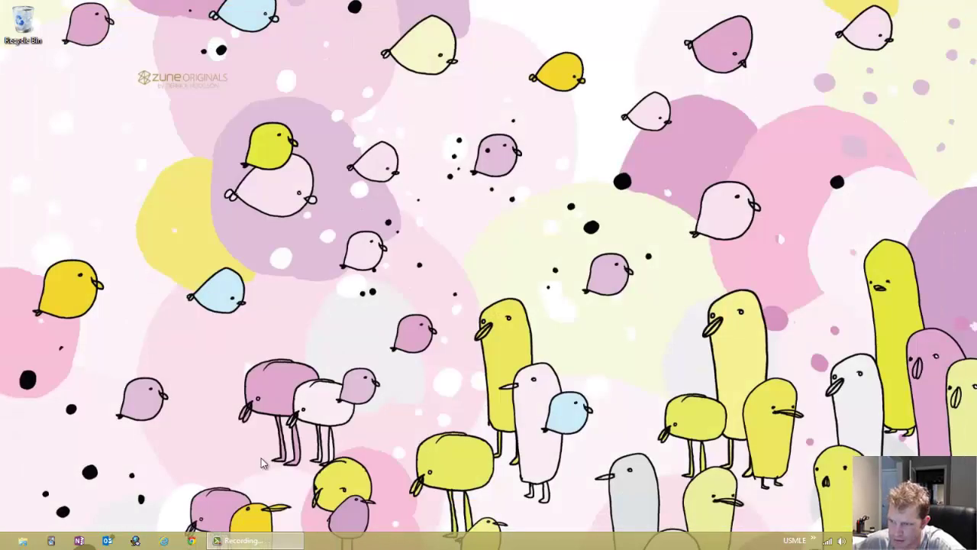
- Switch to Google Chrome and go to outlook.com
click(193, 540)
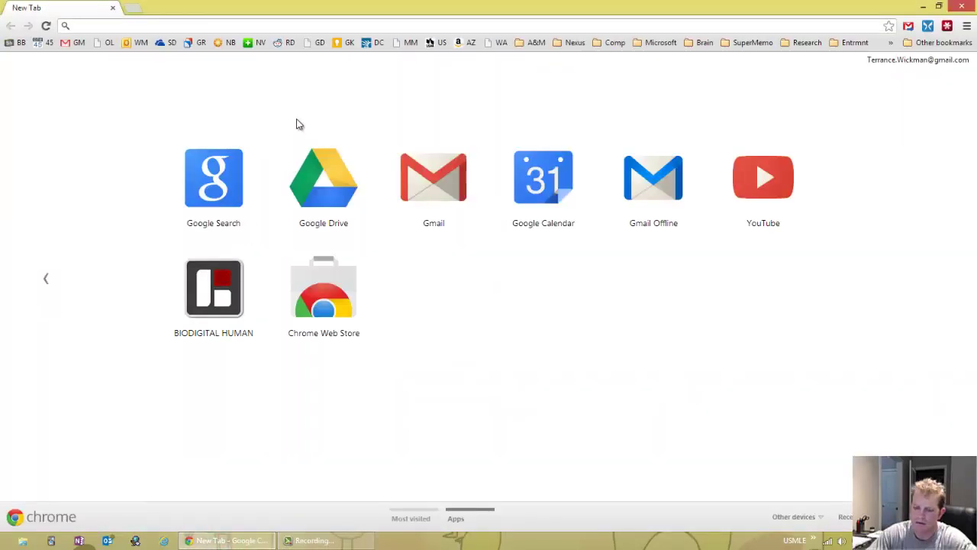
text(outlook)
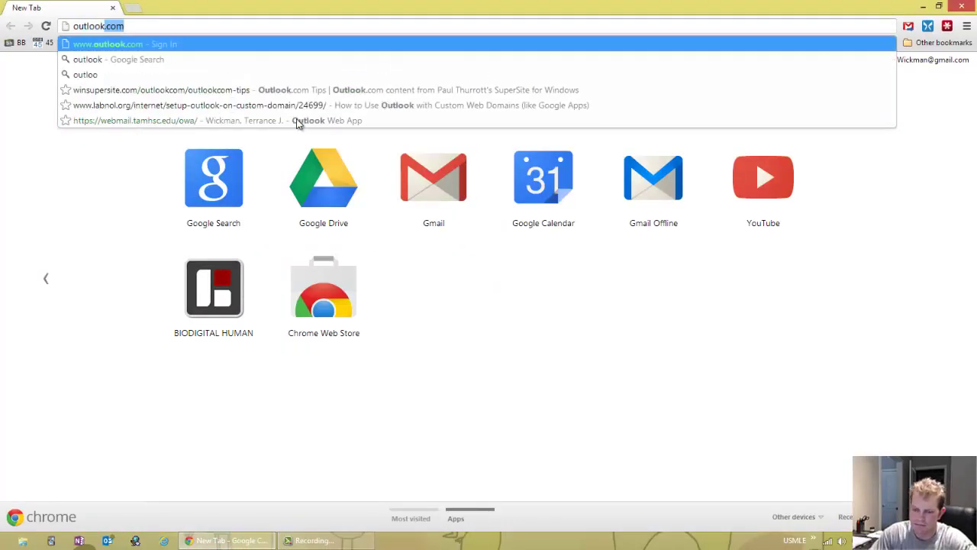
text(.com)
key(Return)
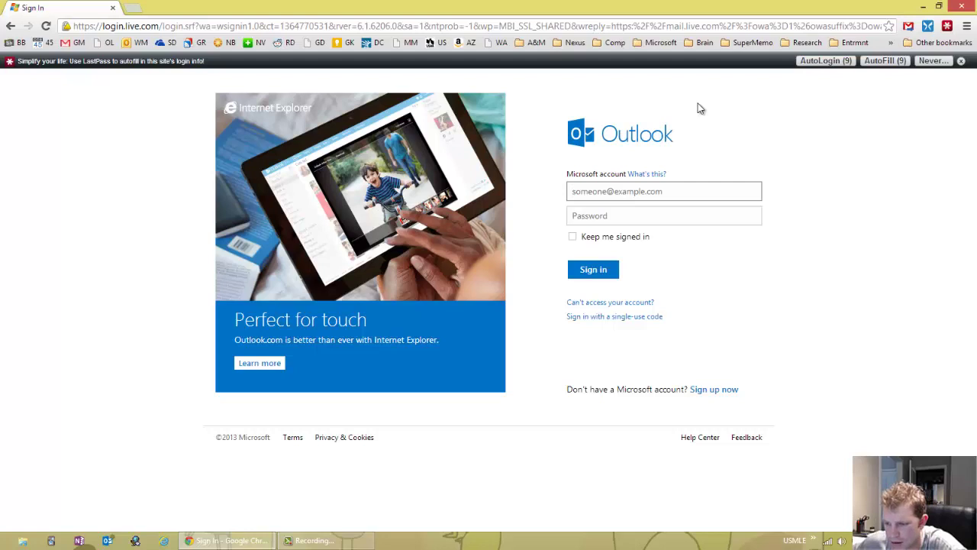
- Open the sign-up form for a new Microsoft account and examine its fields, including the outlook.com account name
click(723, 391)
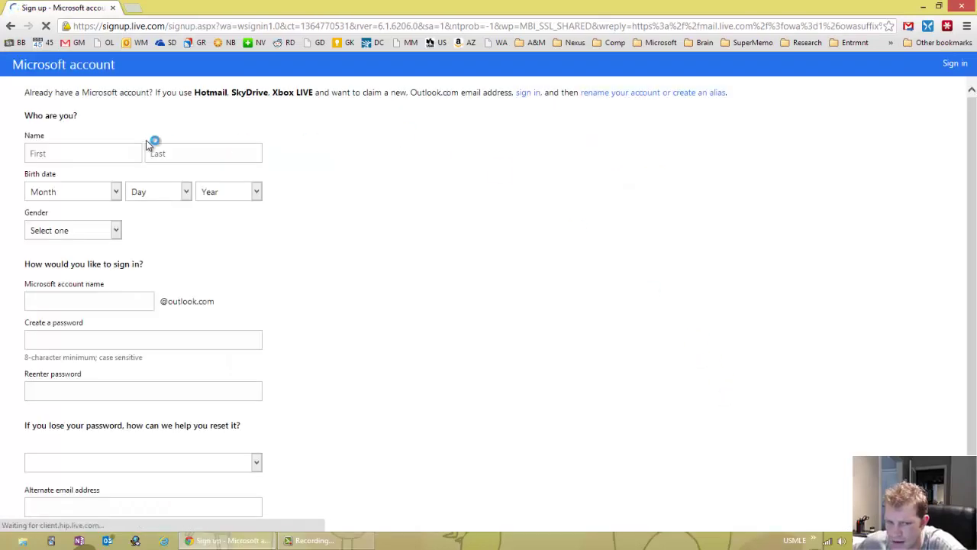
scroll(107, 147, down, 2)
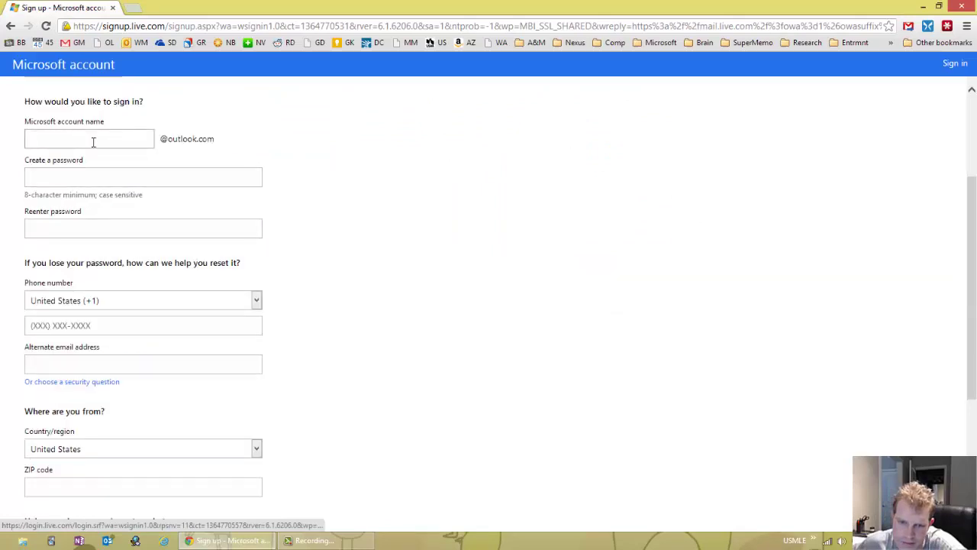
click(94, 142)
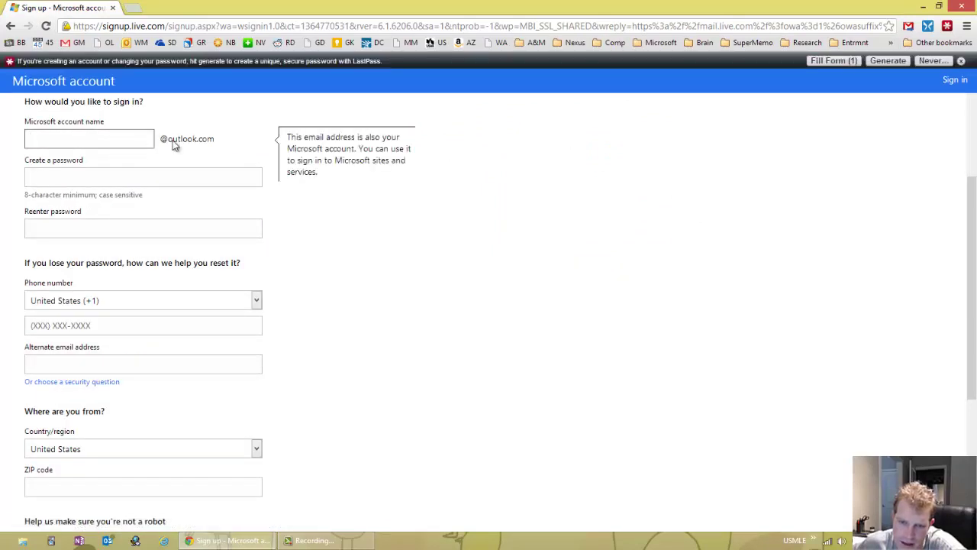
scroll(174, 146, up, 2)
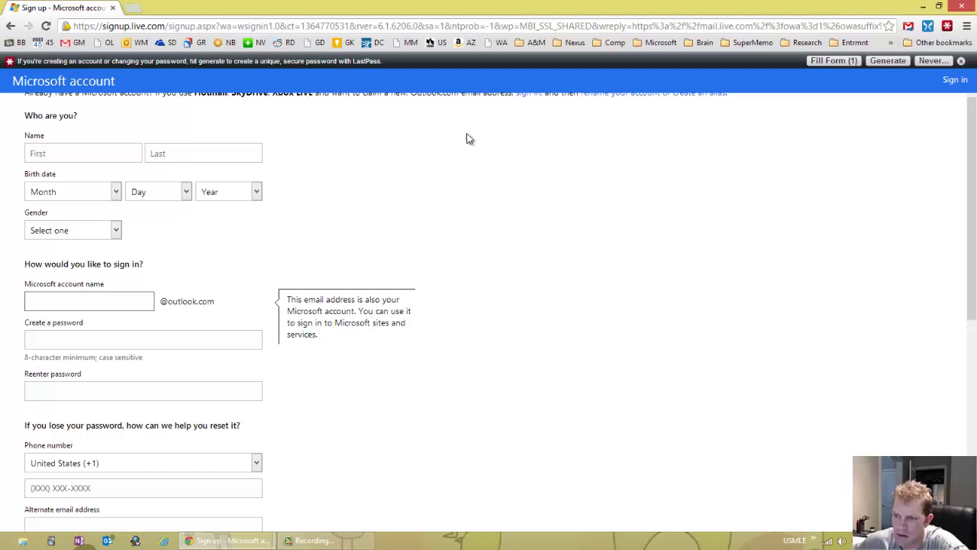
- Go to the microsoft.com home page
click(469, 29)
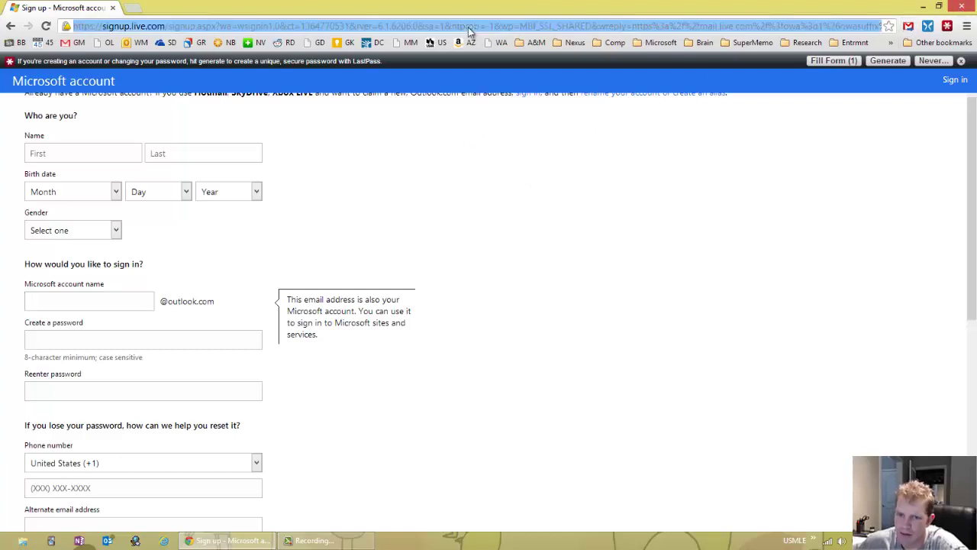
text(micr)
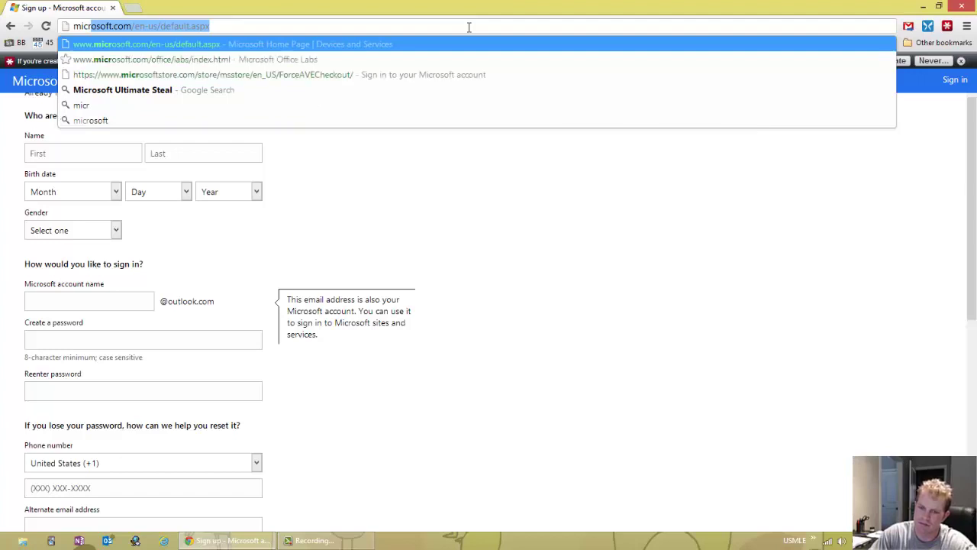
text(osoft.com)
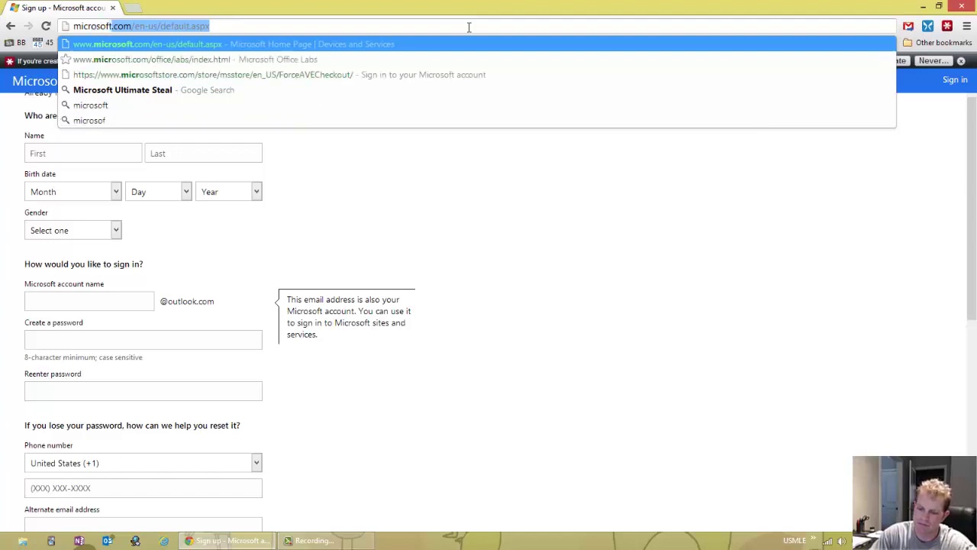
key(Return)
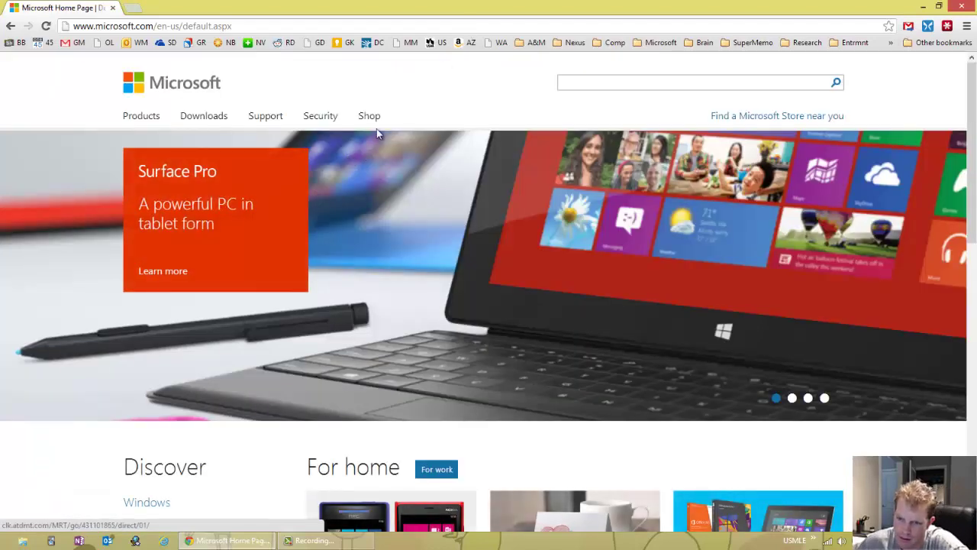
- Open the Microsoft Store from the site's shop section and show all student offers
mouse_move(372, 118)
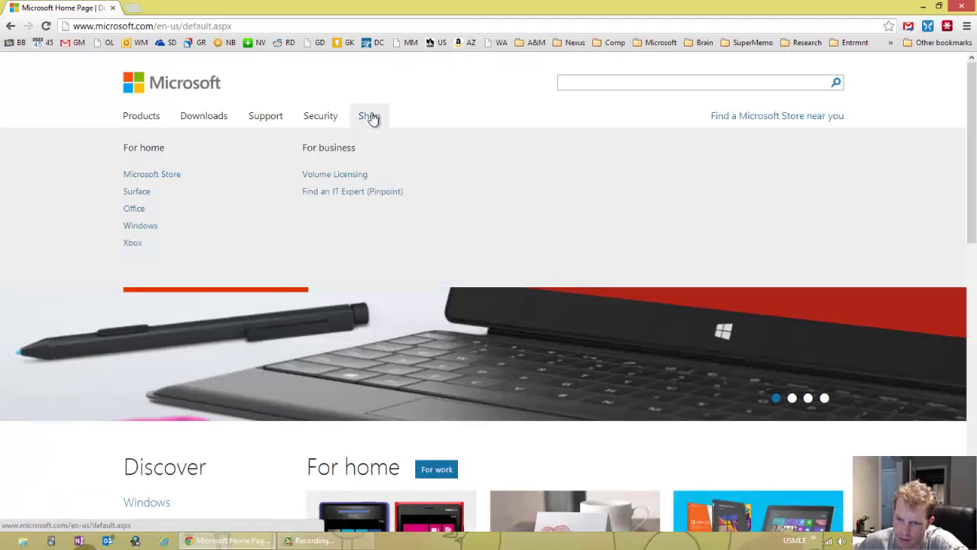
click(151, 177)
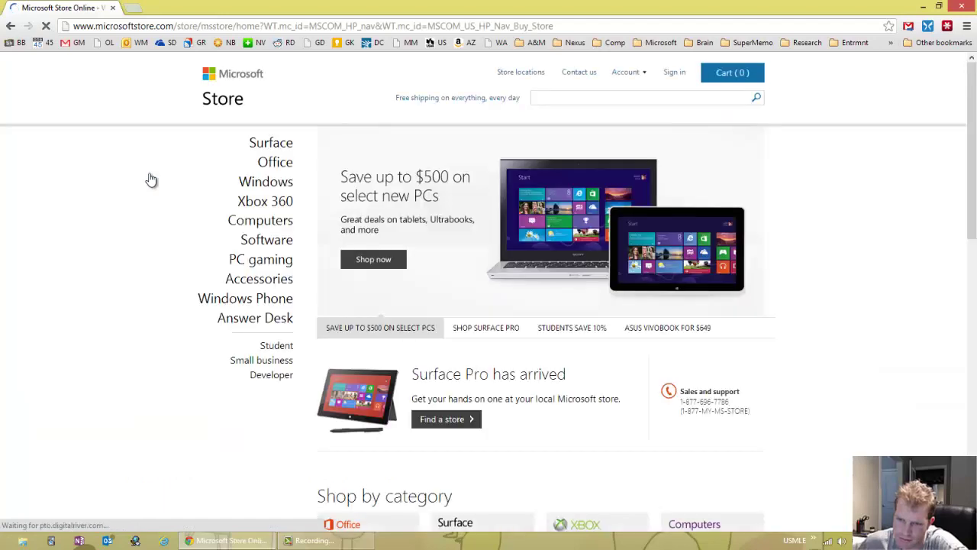
mouse_move(277, 348)
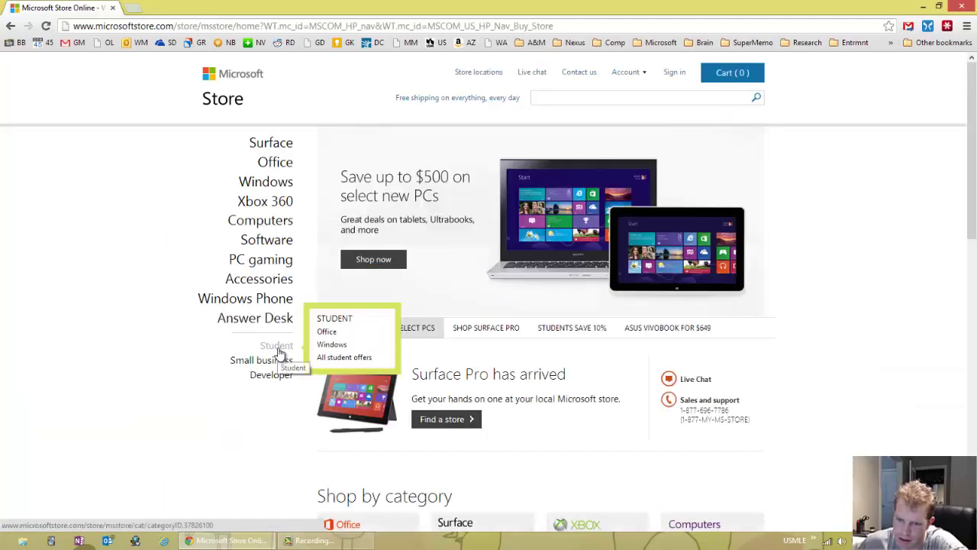
click(331, 362)
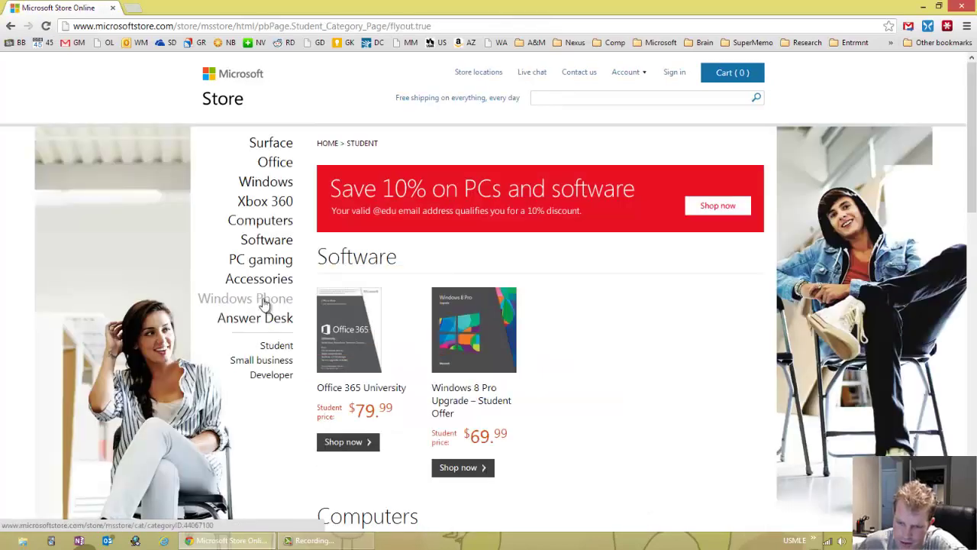
- Look through the student offers page for software, computers, Xbox 360 and developer products
scroll(265, 309, down, 1)
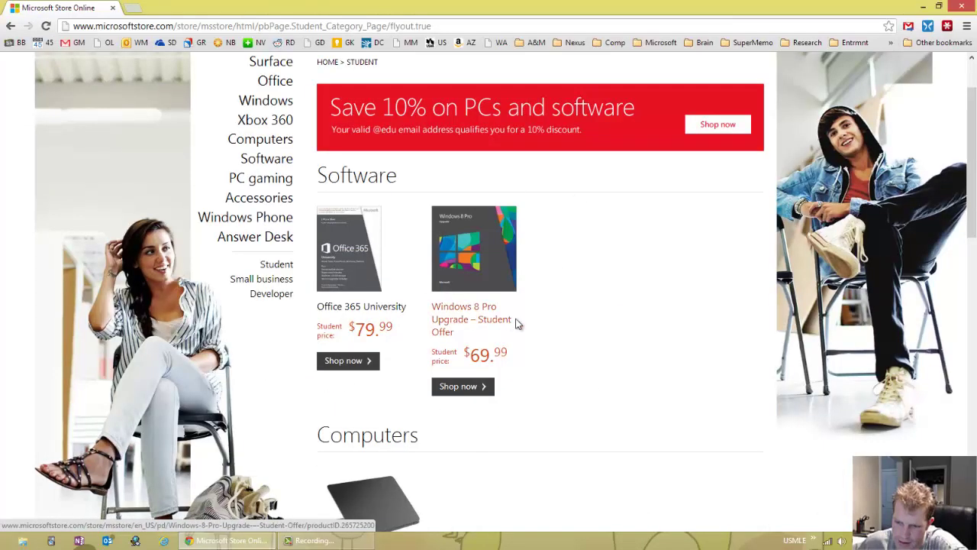
scroll(565, 271, down, 1)
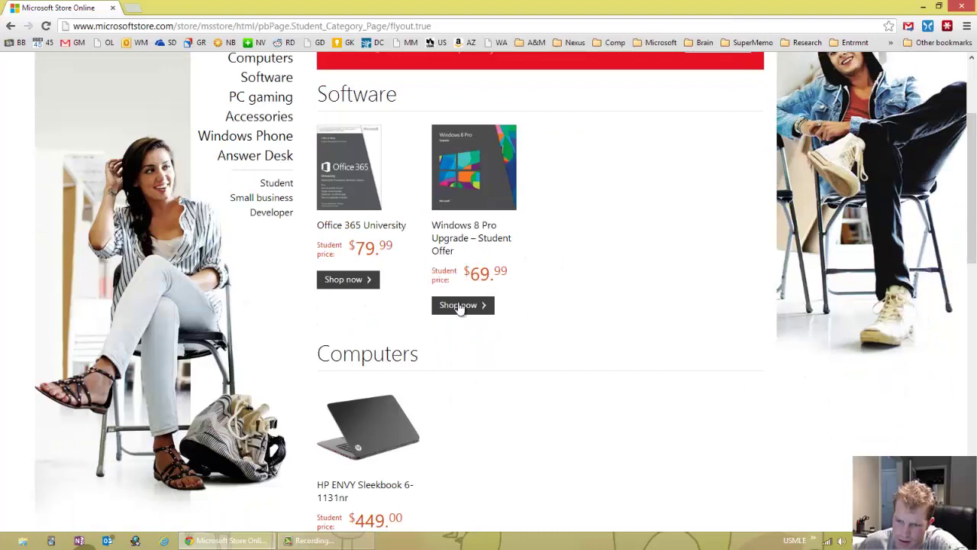
scroll(558, 252, up, 2)
scroll(558, 253, down, 7)
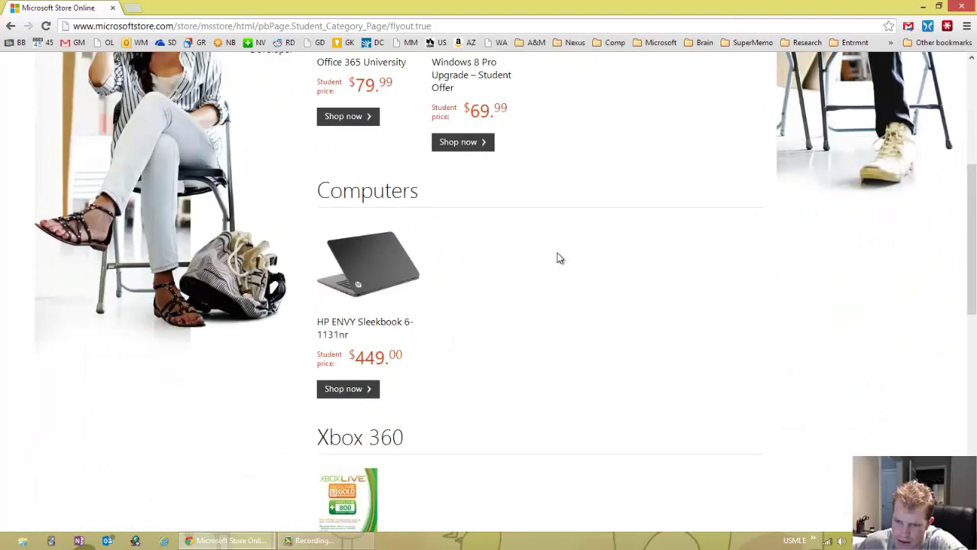
scroll(557, 258, down, 4)
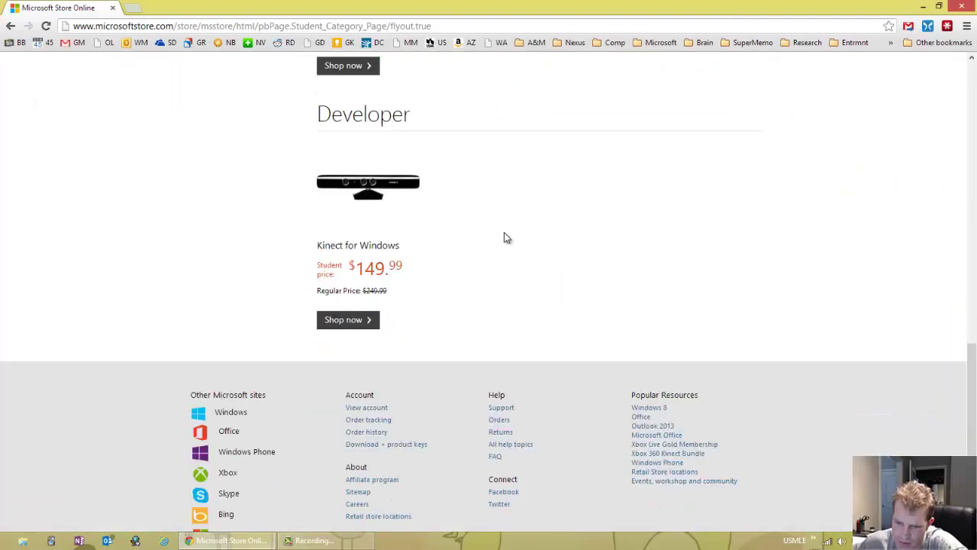
scroll(504, 237, up, 5)
scroll(504, 238, up, 7)
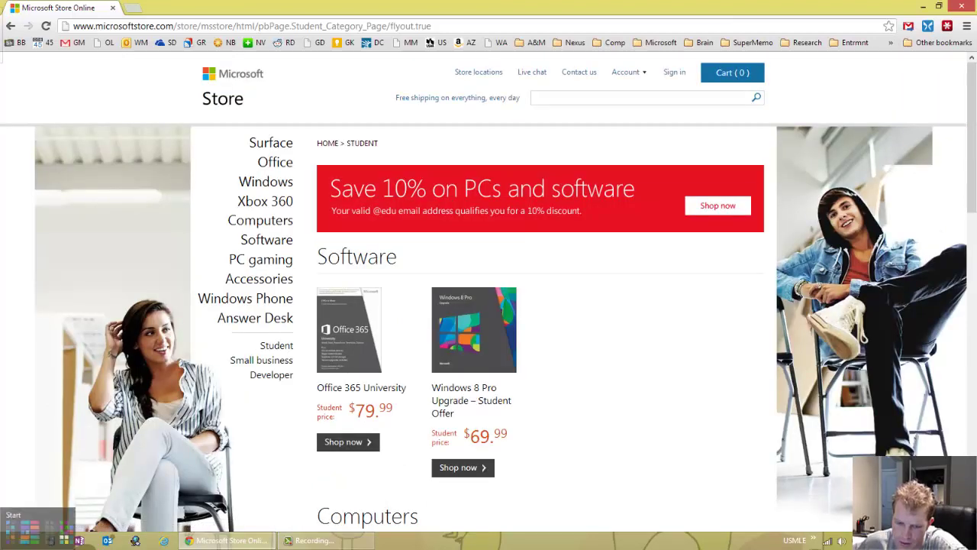
- Open the Windows Start screen and look over the tiles of the installed Office 2013 apps
click(8, 542)
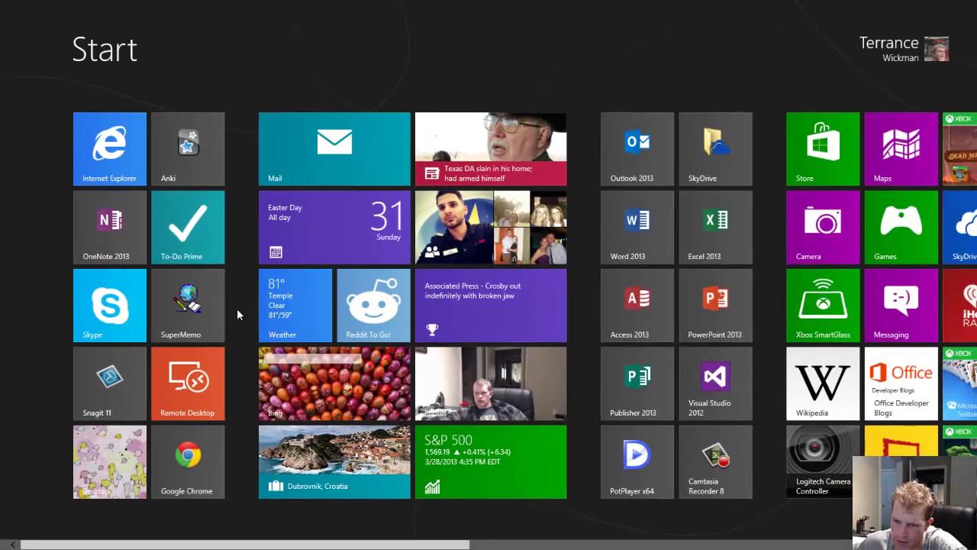
scroll(236, 309, down, 1)
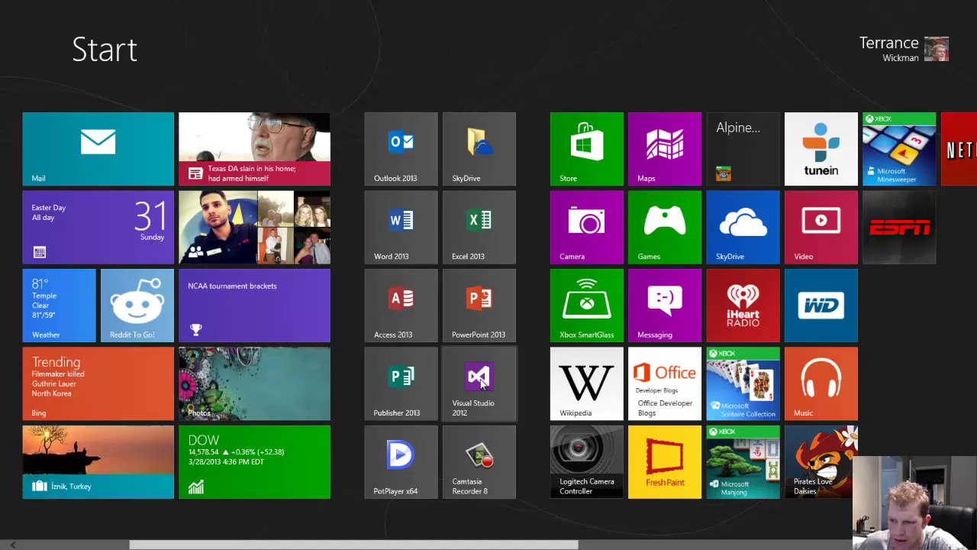
- Return to the desktop browser and open the Office 365 University product page from the student offers
scroll(481, 384, up, 1)
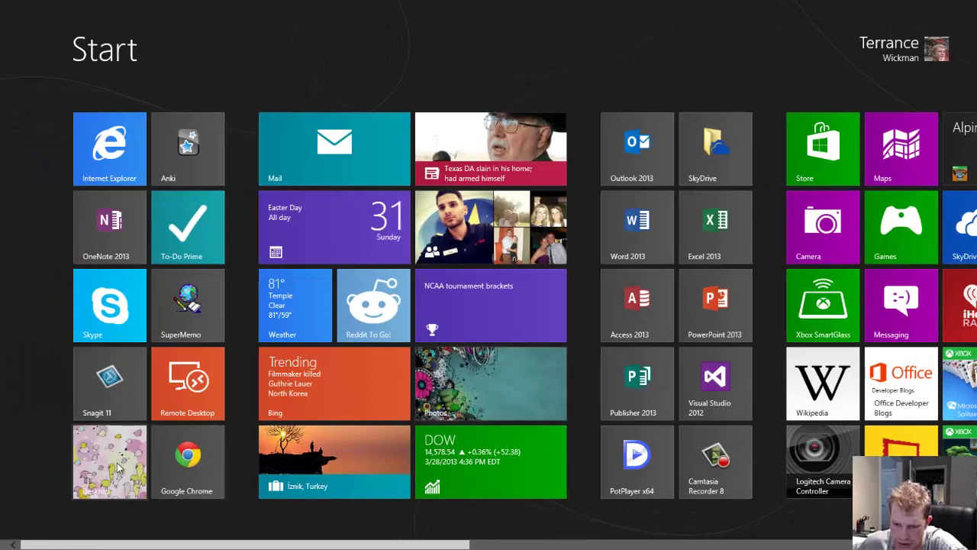
click(116, 461)
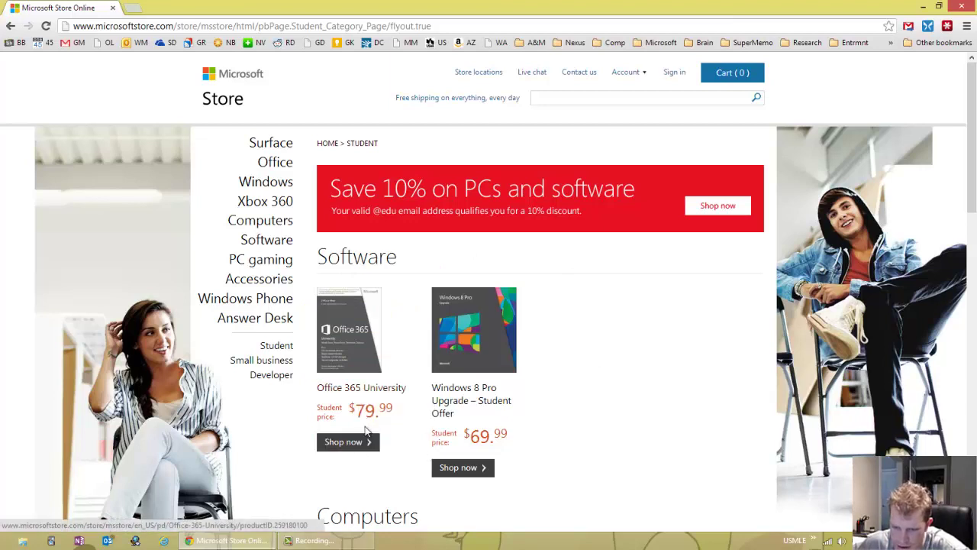
click(349, 442)
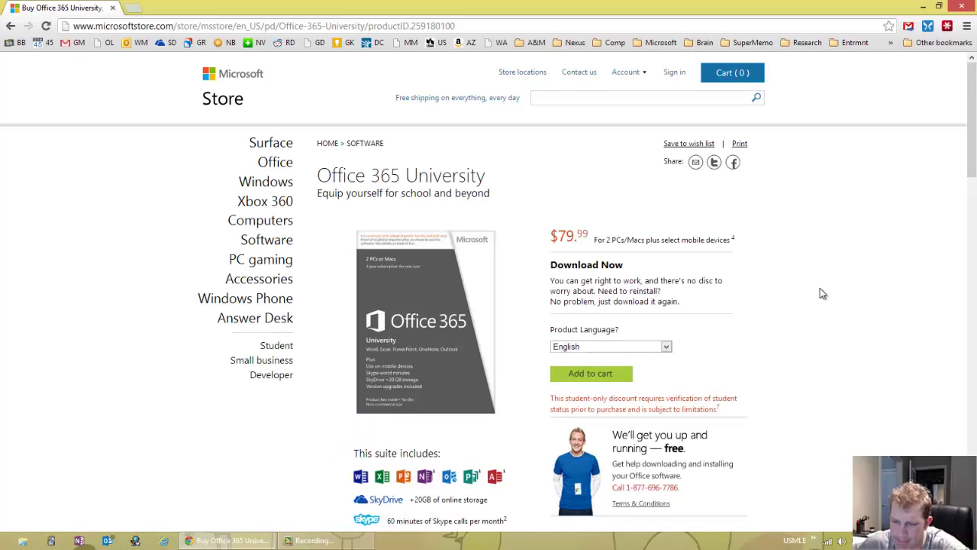
- Read what the Office 365 University suite includes and highlight the line about the subscription length and version updates
scroll(820, 287, down, 2)
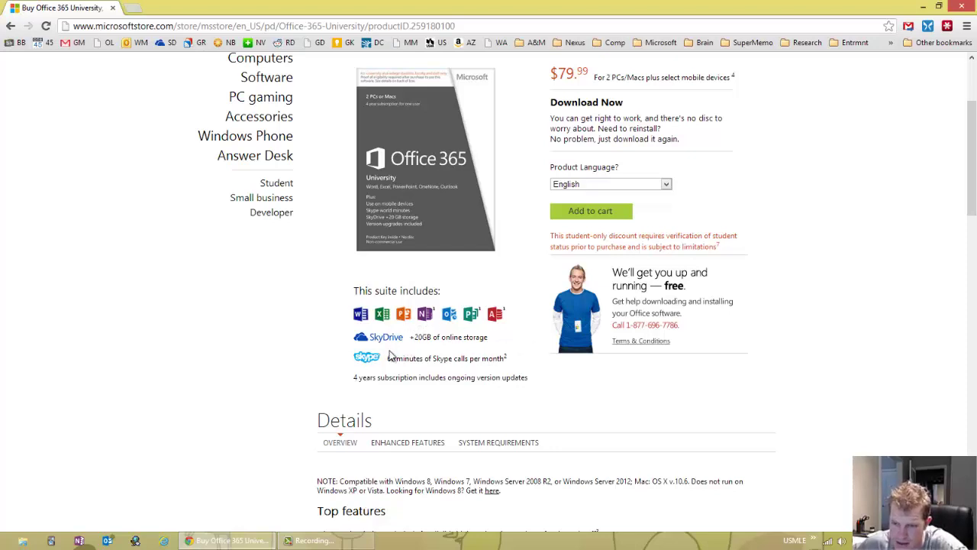
scroll(514, 333, up, 1)
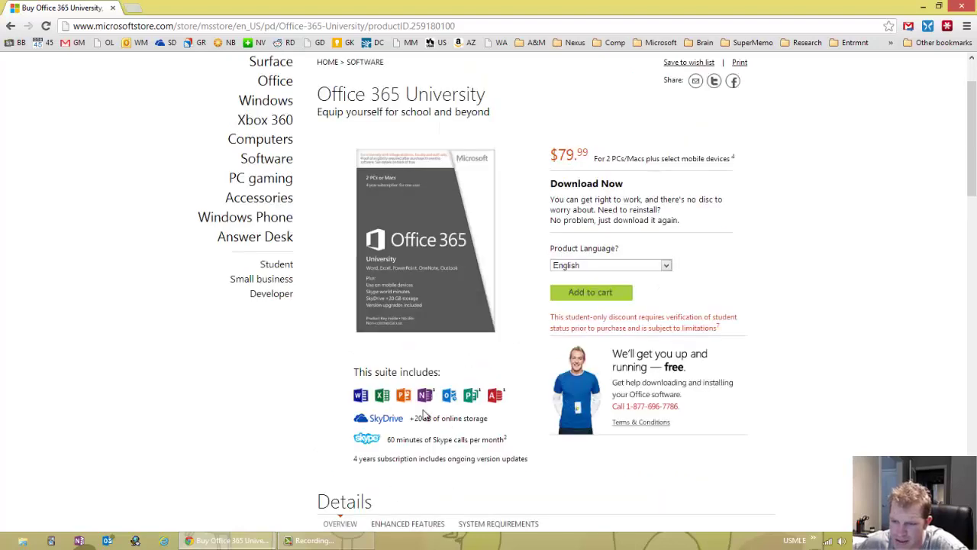
drag(354, 459, 534, 457)
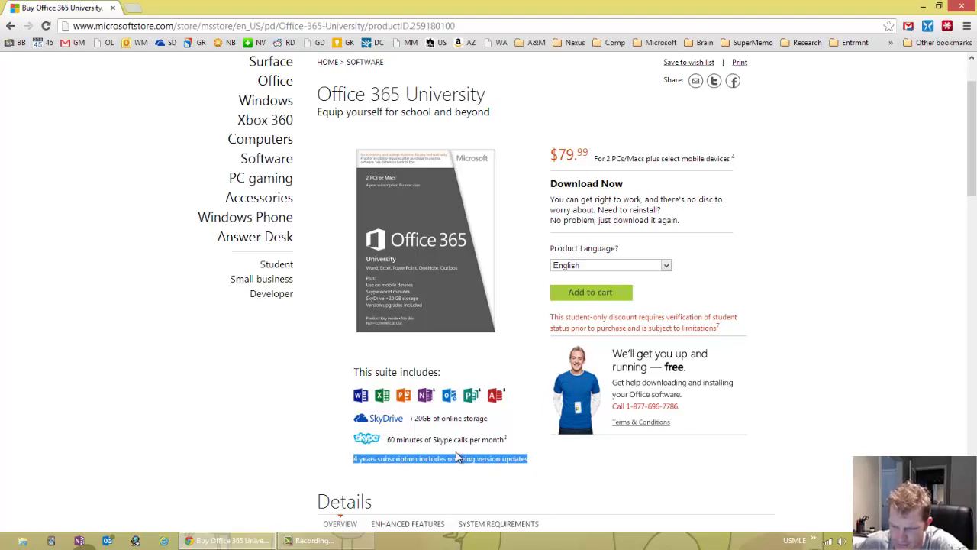
click(371, 462)
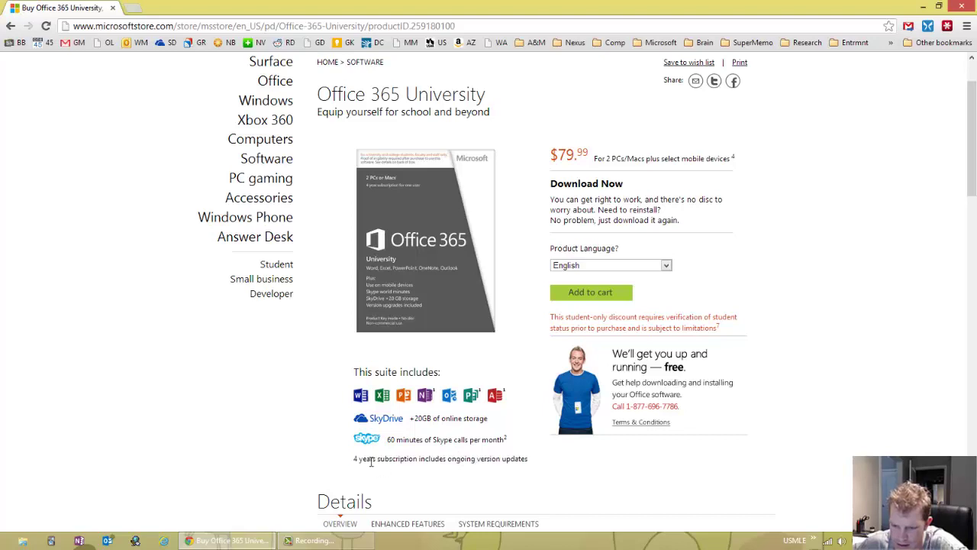
drag(372, 460, 524, 461)
click(520, 461)
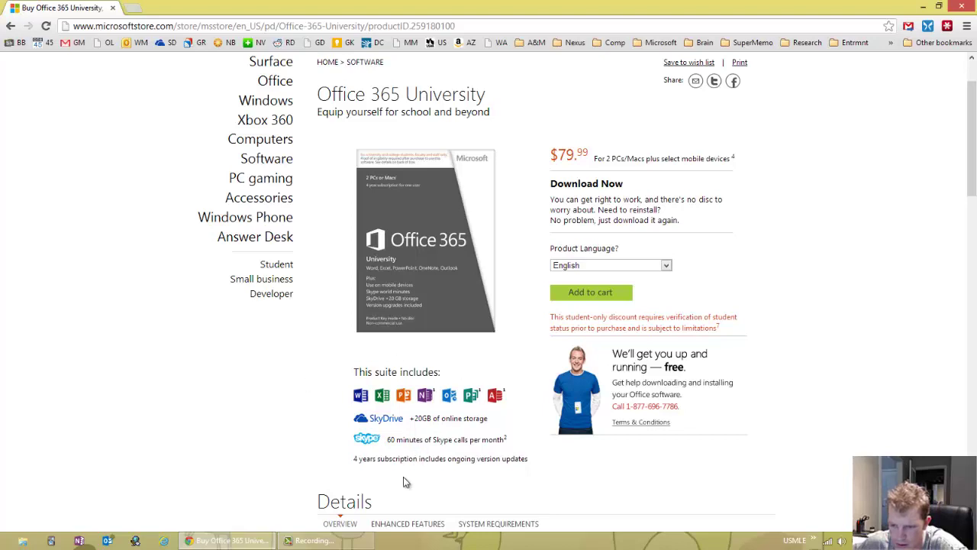
- Add Office 365 University to the cart and proceed to student eligibility verification and checkout
click(584, 295)
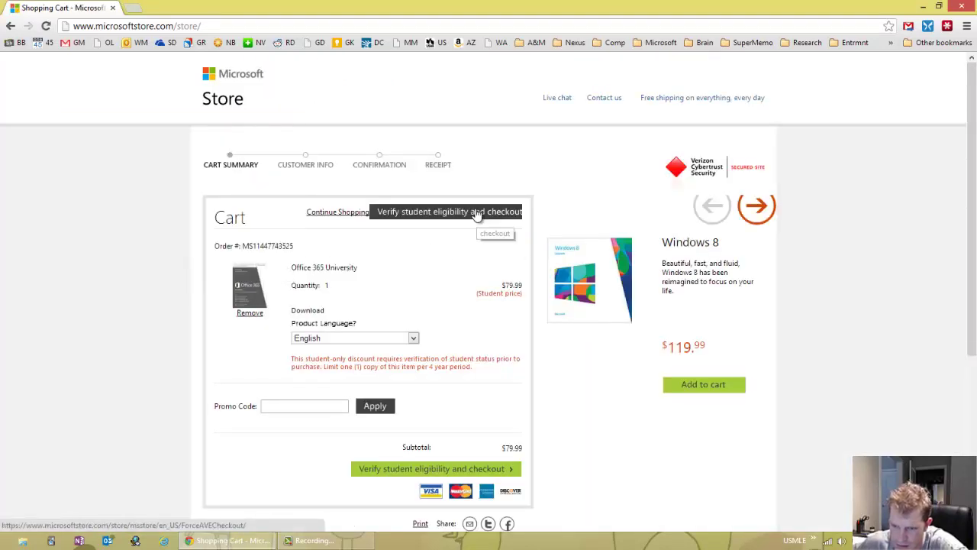
click(476, 218)
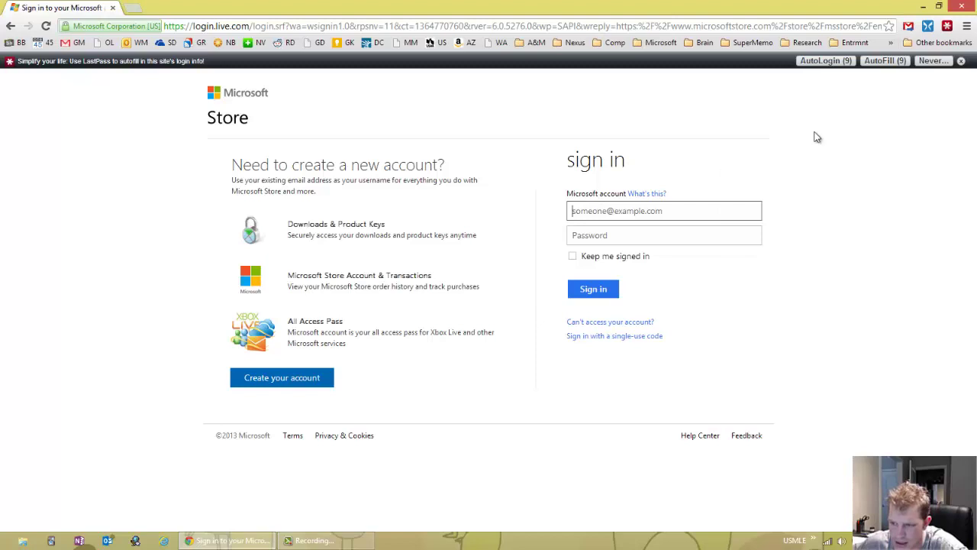
- Sign in to the Microsoft account with a saved LastPass login, entering the LastPass password
click(826, 61)
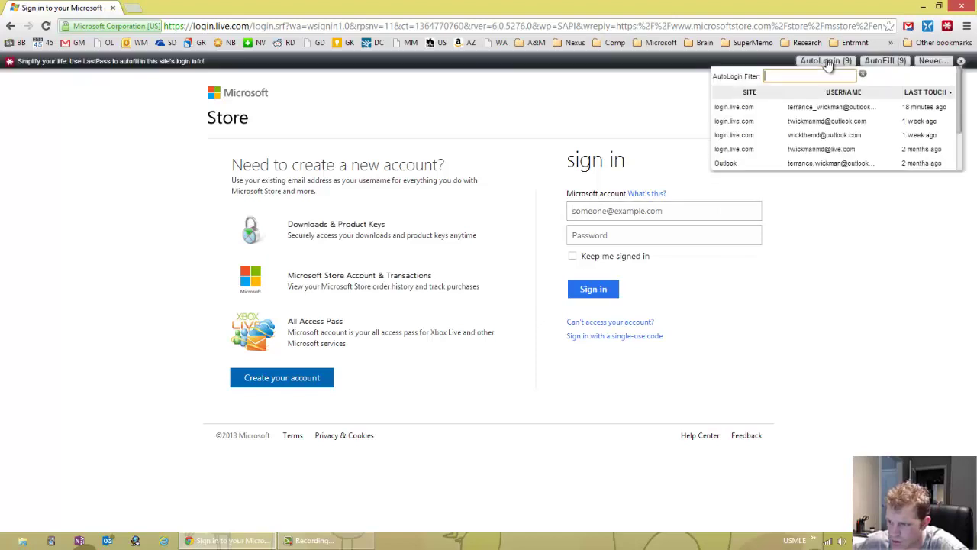
click(799, 113)
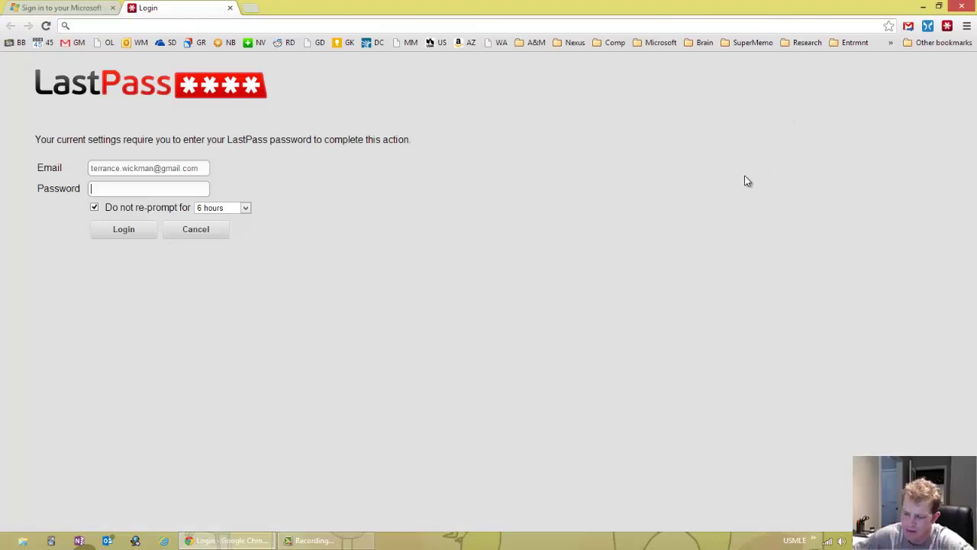
text(•••••)
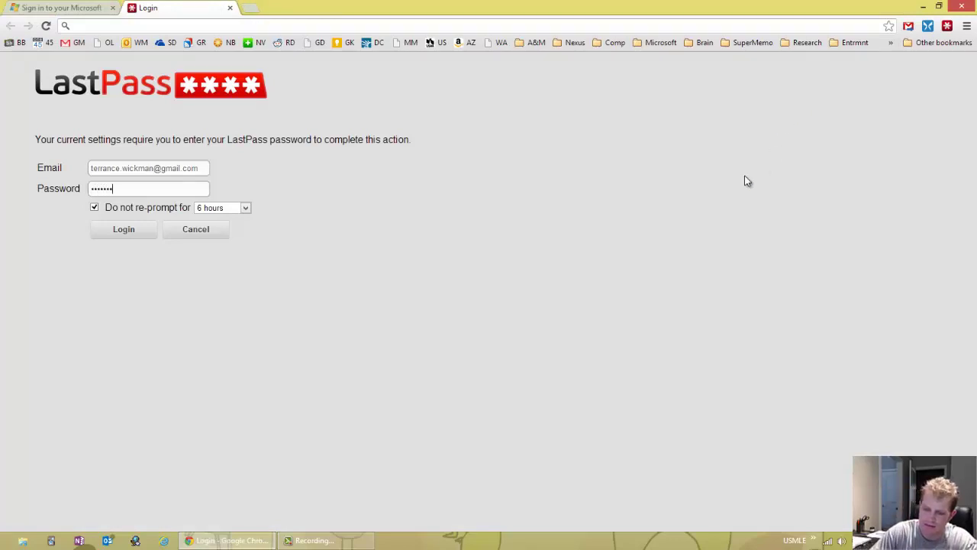
text(••)
key(Return)
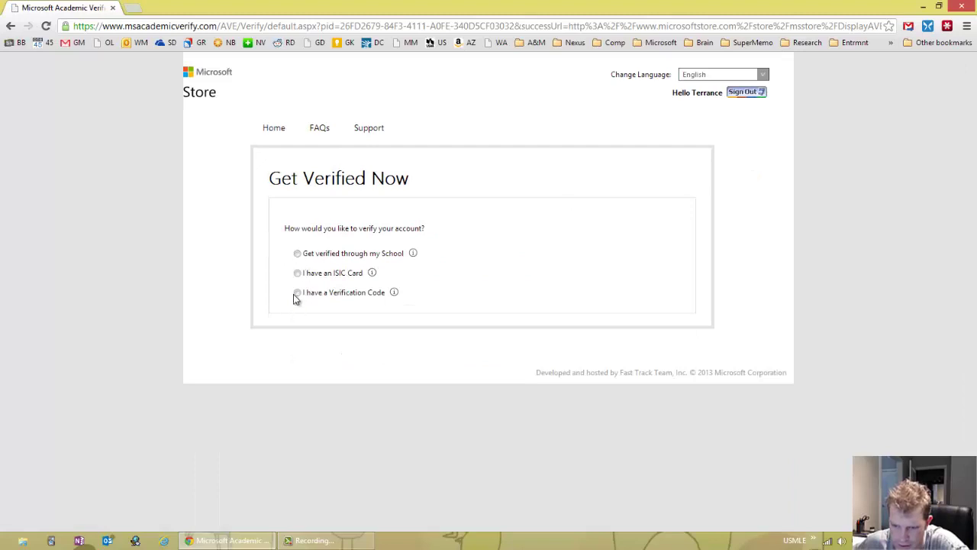
- Choose to get verified through the school, search for "williams", select Williams College in Williamstown, Massachusetts, and continue
click(297, 254)
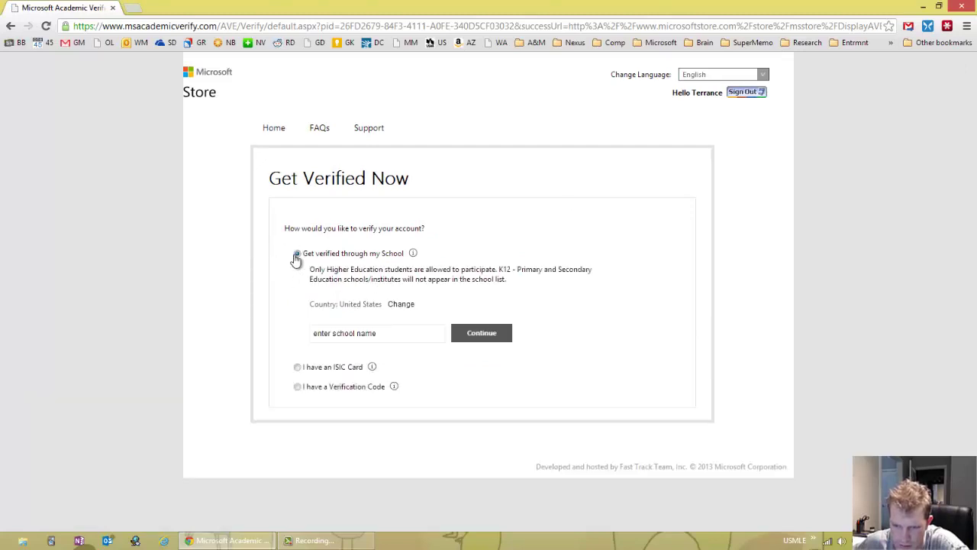
click(351, 336)
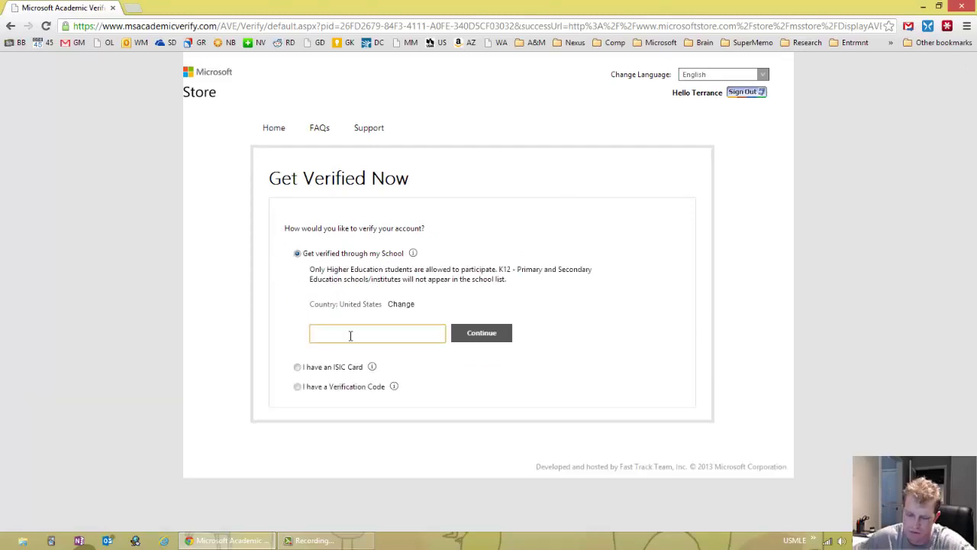
text(williams)
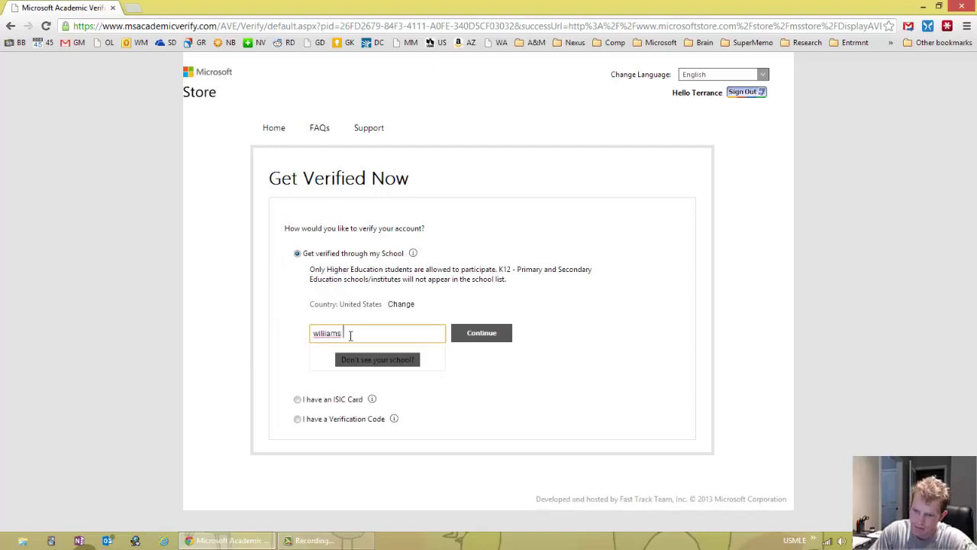
key(BackSpace)
key(BackSpace)
key(BackSpace)
key(BackSpace)
key(BackSpace)
key(BackSpace)
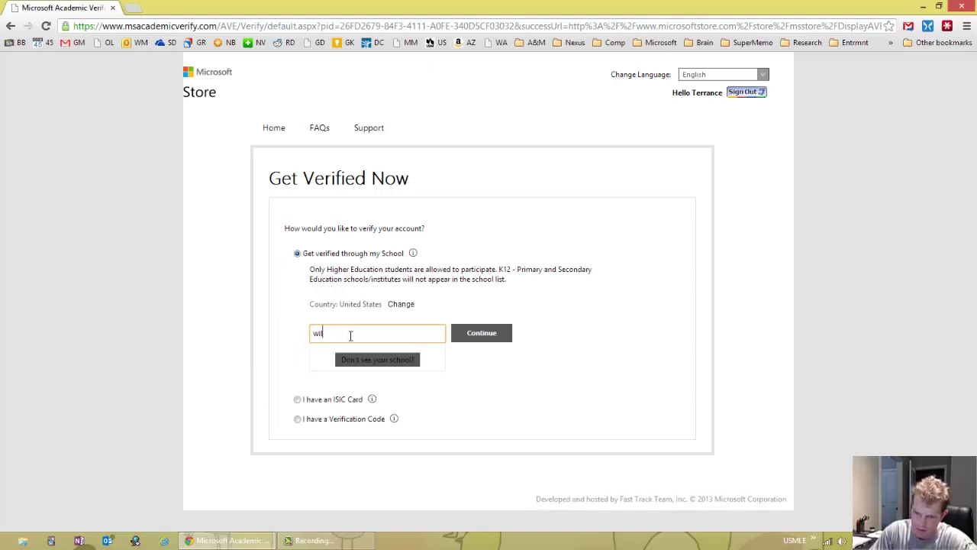
text(lia)
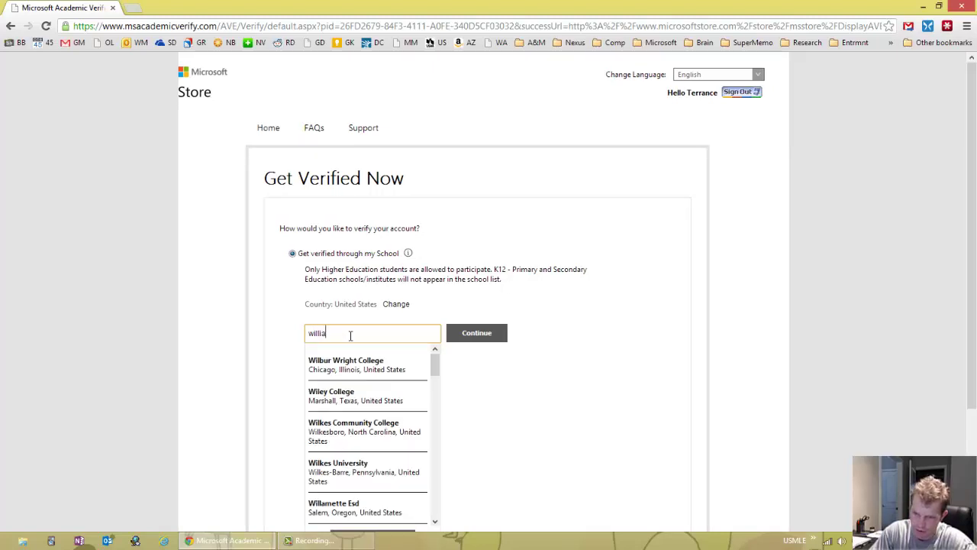
text(ms)
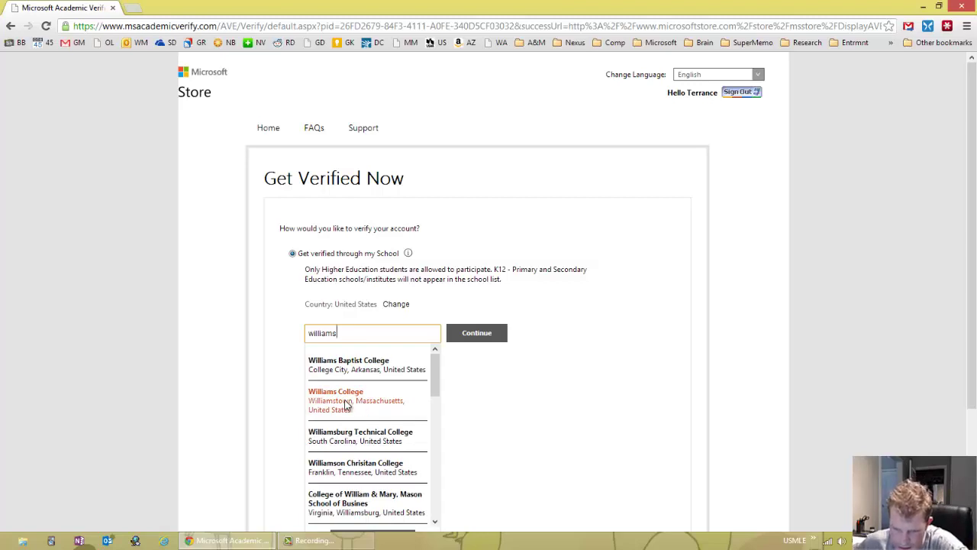
click(362, 406)
click(491, 334)
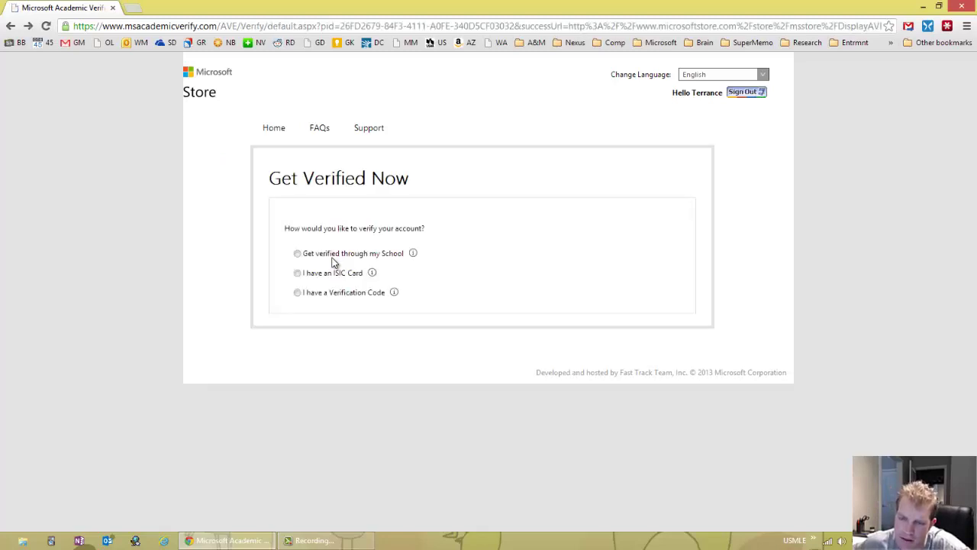
- Enter "hhj" as an unlisted school, view the manual verification request form and cancel the request
click(299, 255)
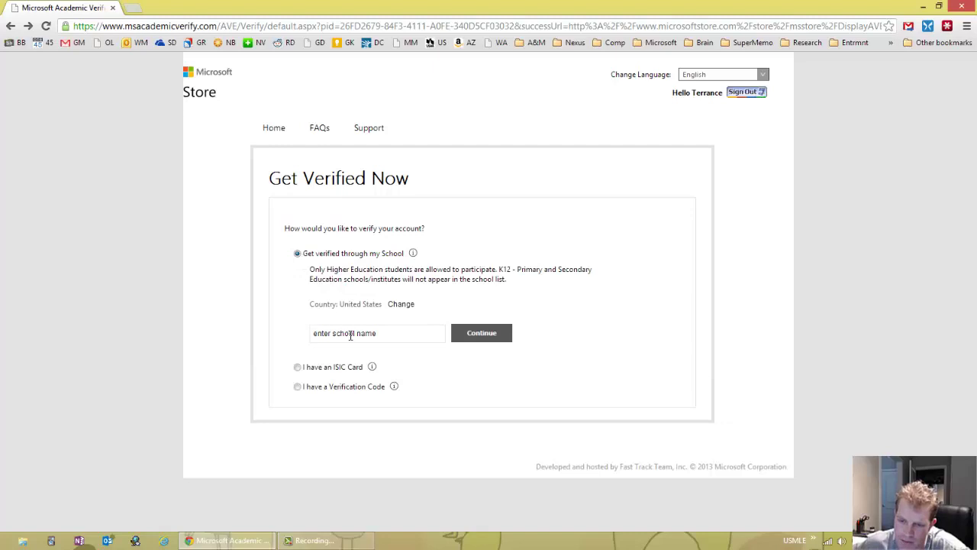
click(351, 335)
text(hh)
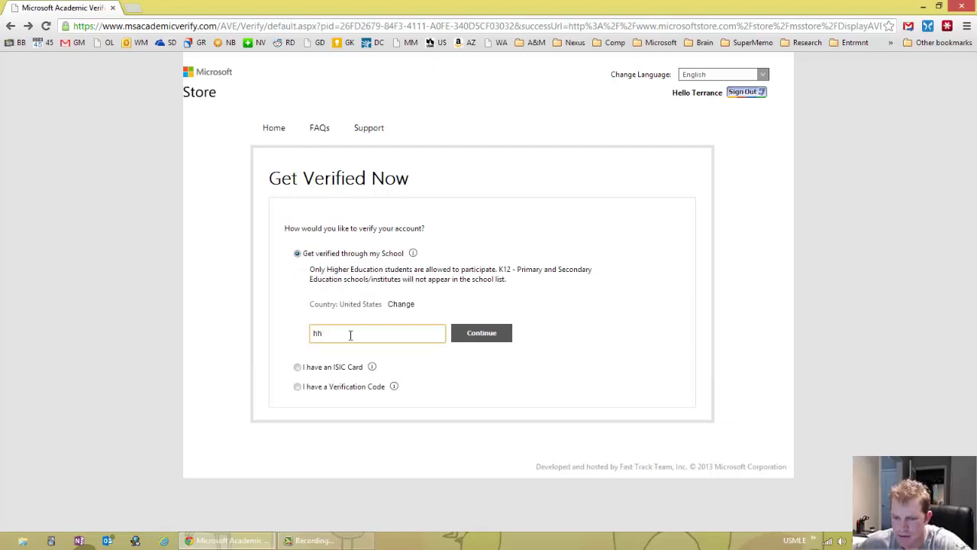
text(j)
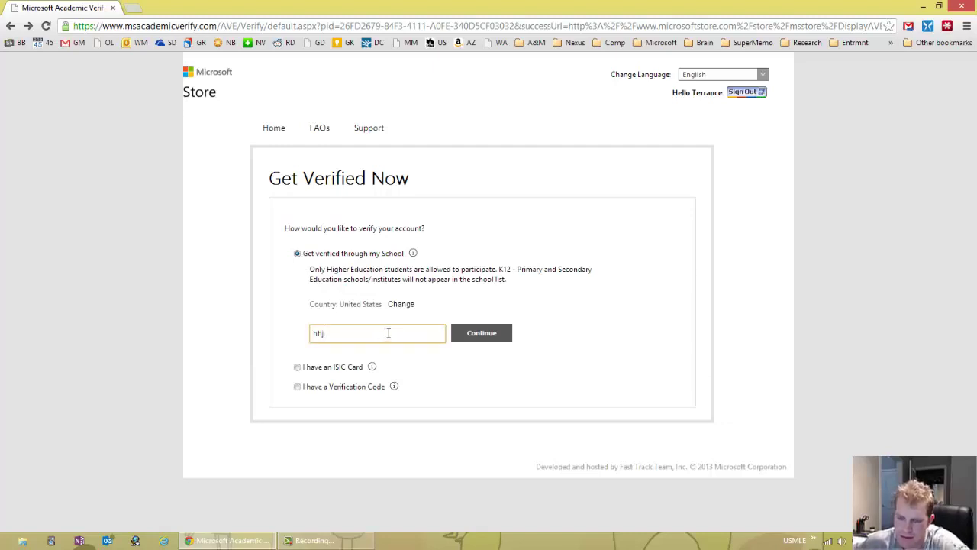
click(389, 365)
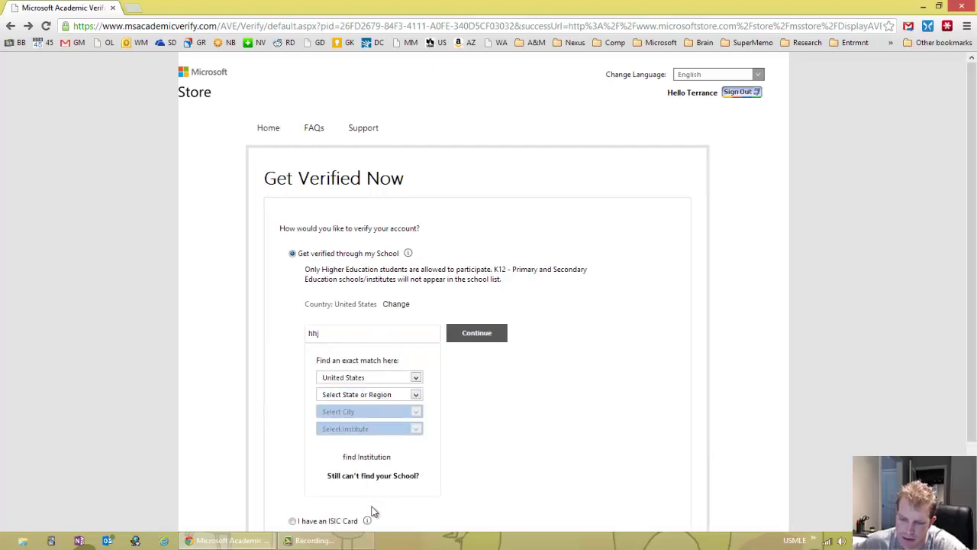
click(372, 478)
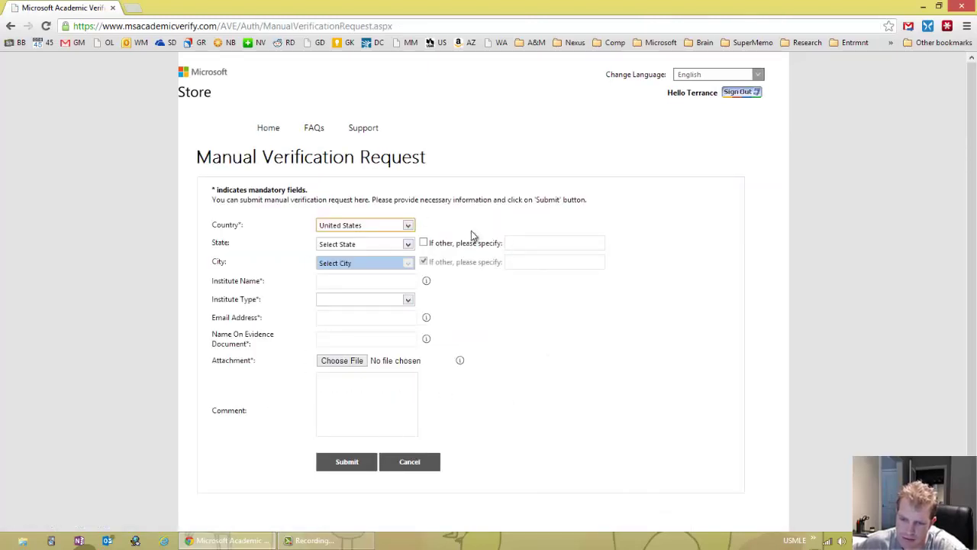
click(417, 462)
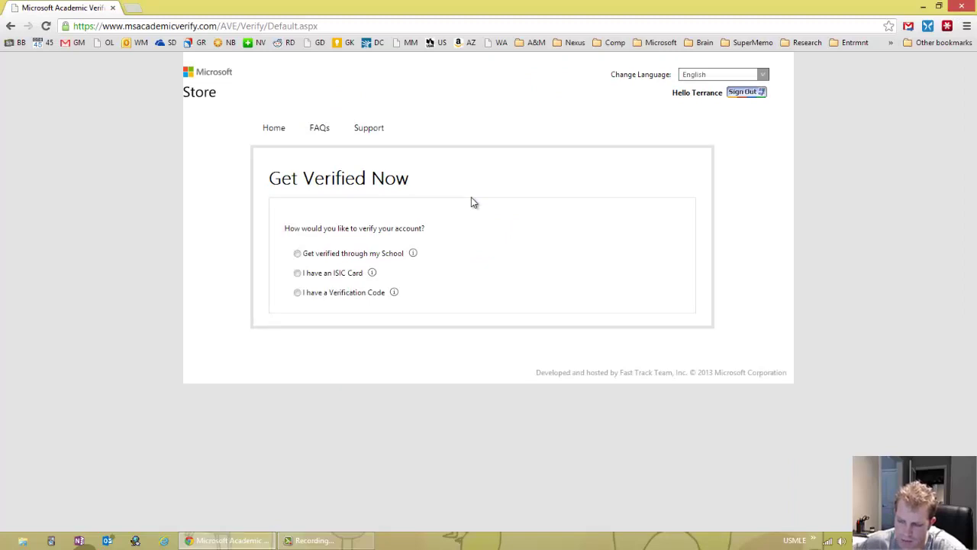
- Close the Chrome window and open Internet Explorer
click(964, 8)
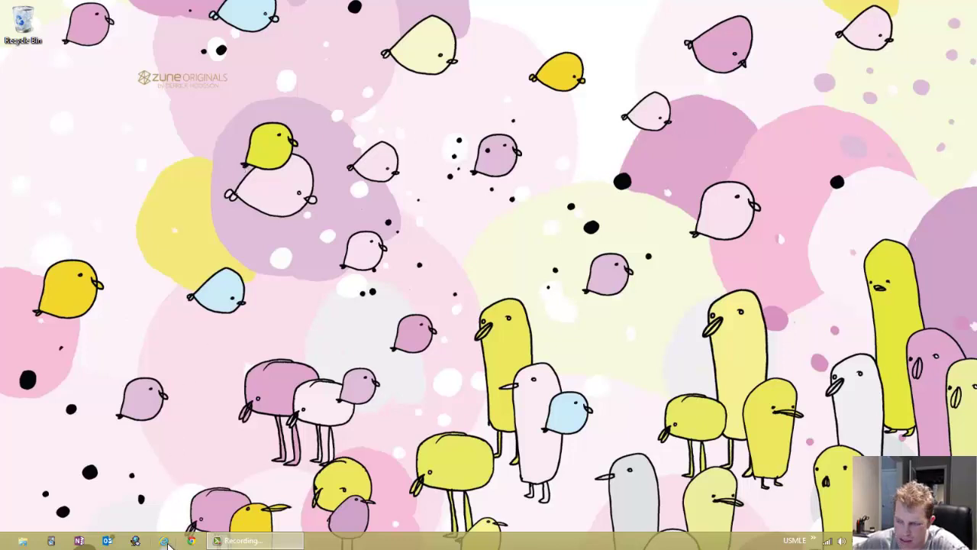
click(165, 542)
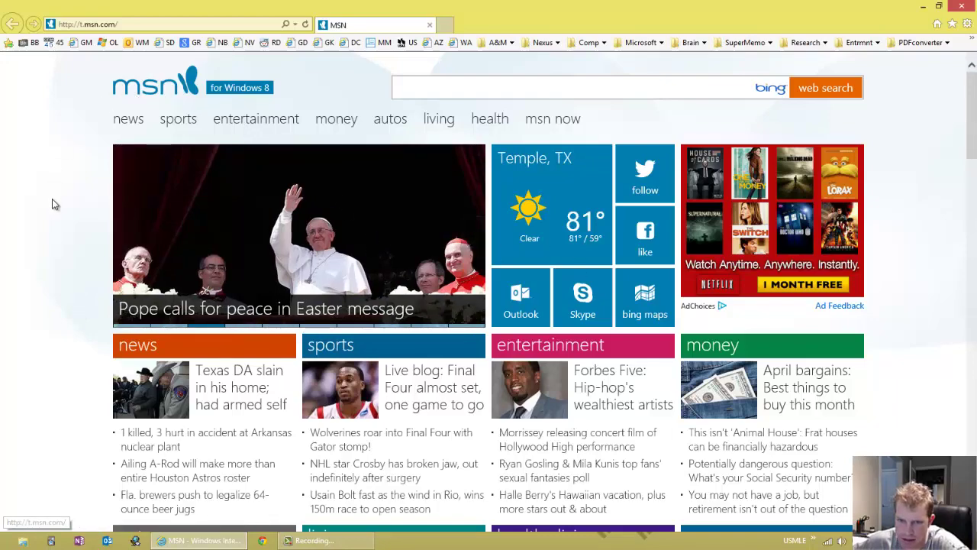
- Look through the MSN home page's news sections and open MSN's Facebook page
scroll(53, 209, down, 5)
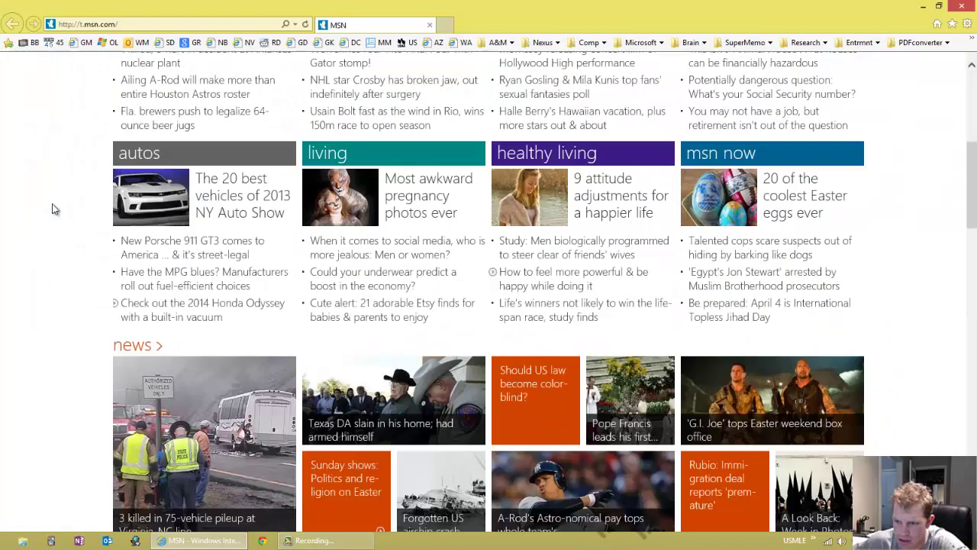
scroll(54, 209, down, 4)
scroll(54, 209, up, 9)
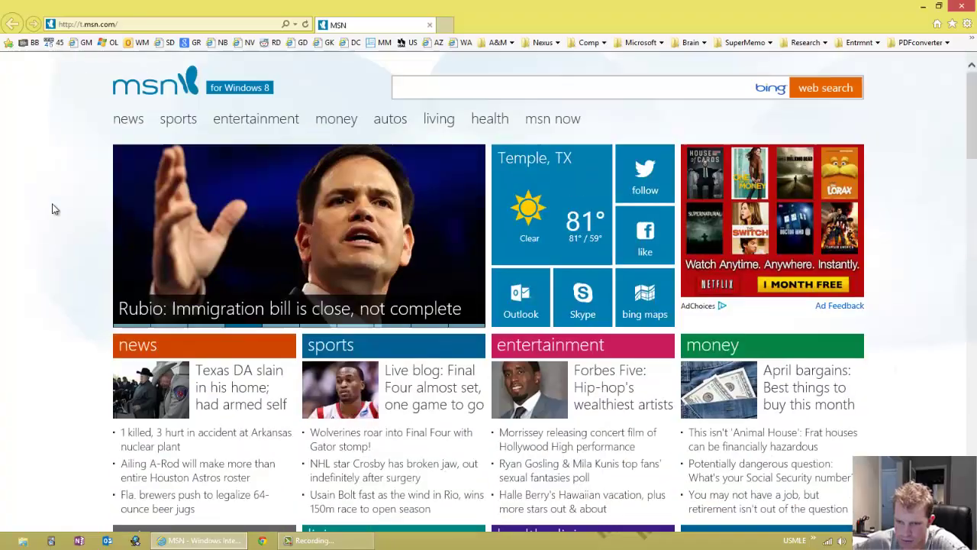
scroll(201, 336, down, 3)
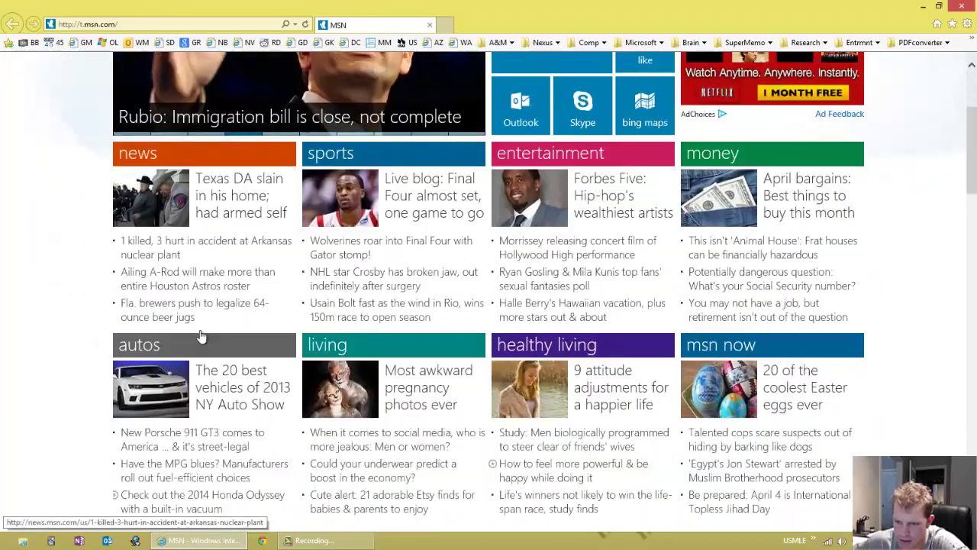
scroll(201, 336, down, 9)
scroll(200, 336, up, 8)
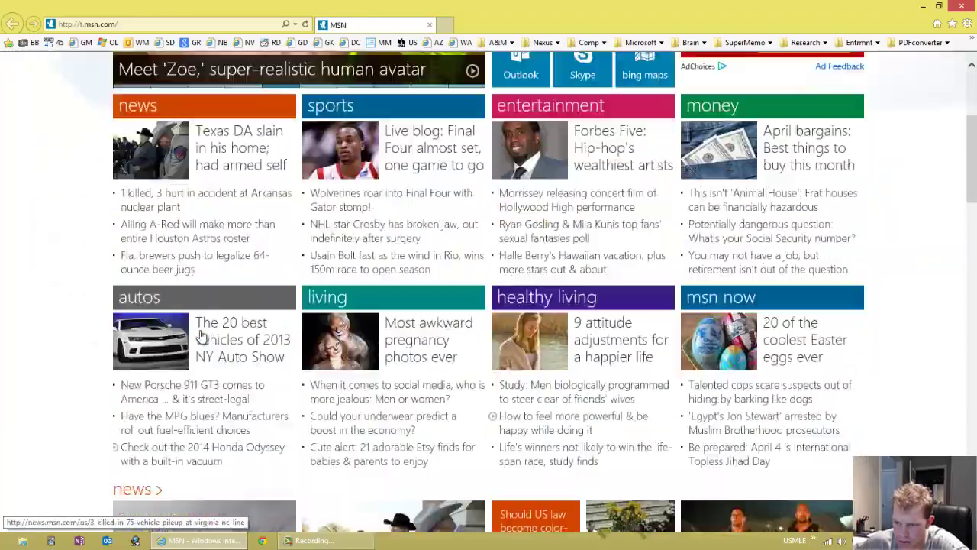
scroll(201, 336, up, 3)
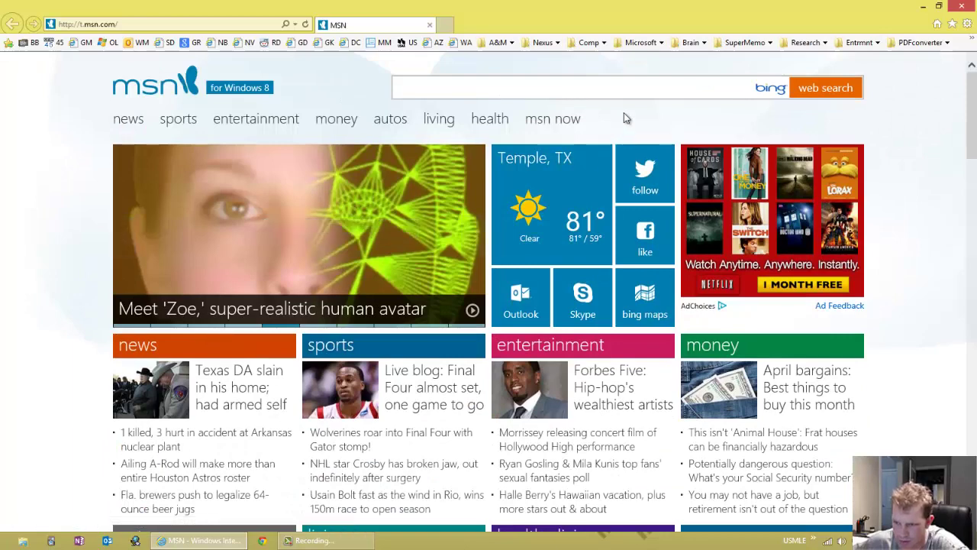
click(635, 252)
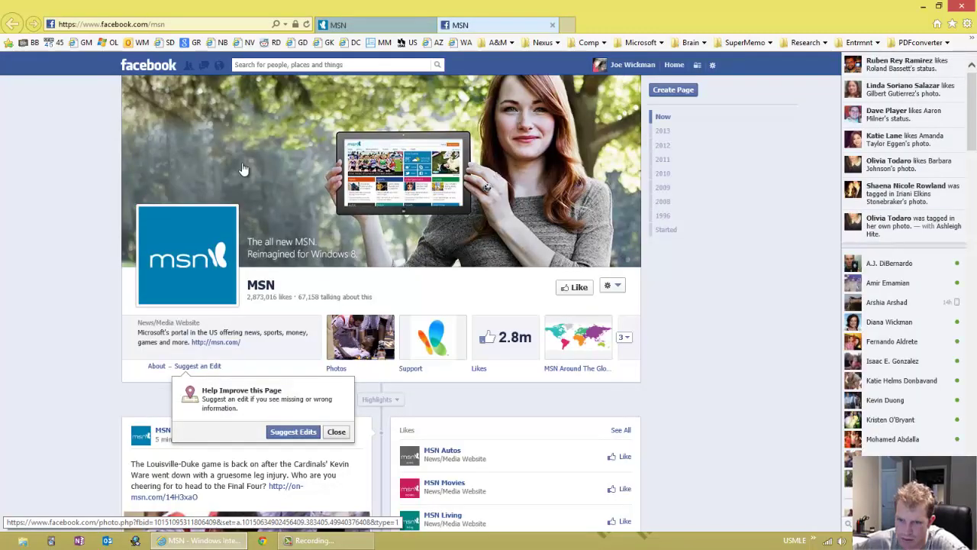
- Close the Facebook tab, view the Temple, TX weather forecast from the MSN home page and return to MSN
click(563, 26)
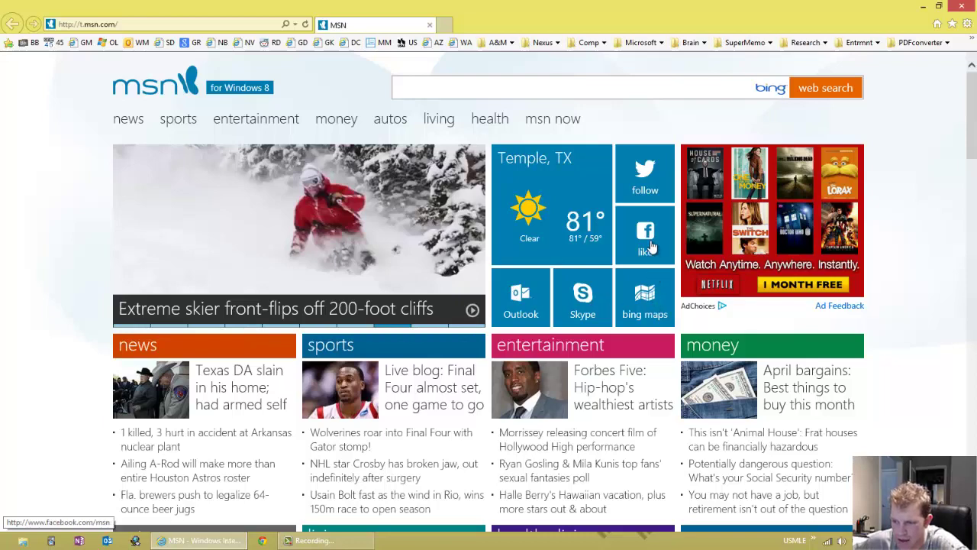
click(534, 205)
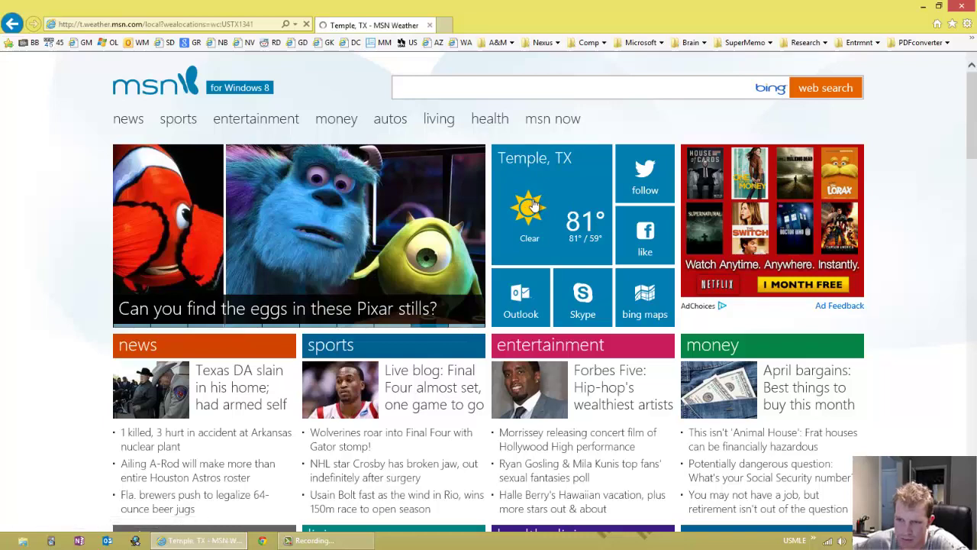
scroll(245, 324, down, 1)
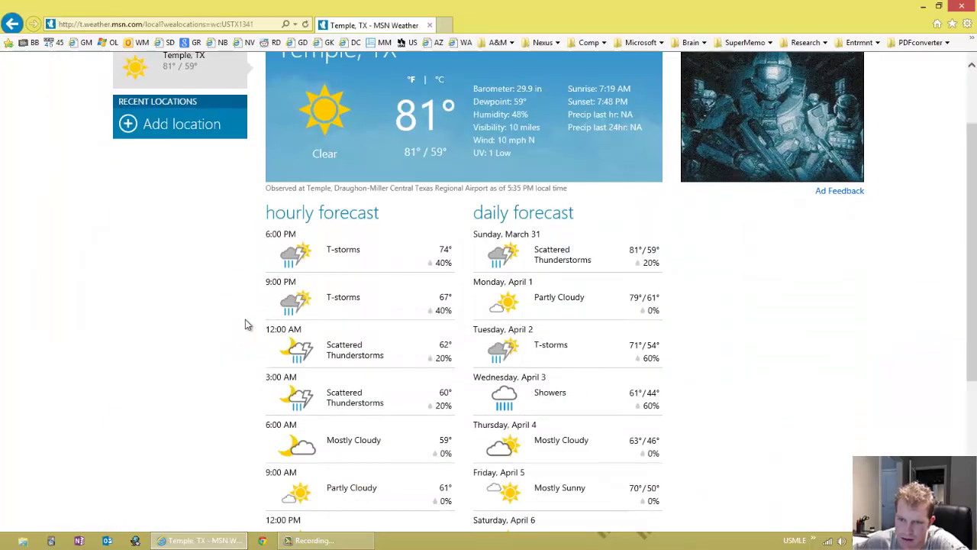
key(BackSpace)
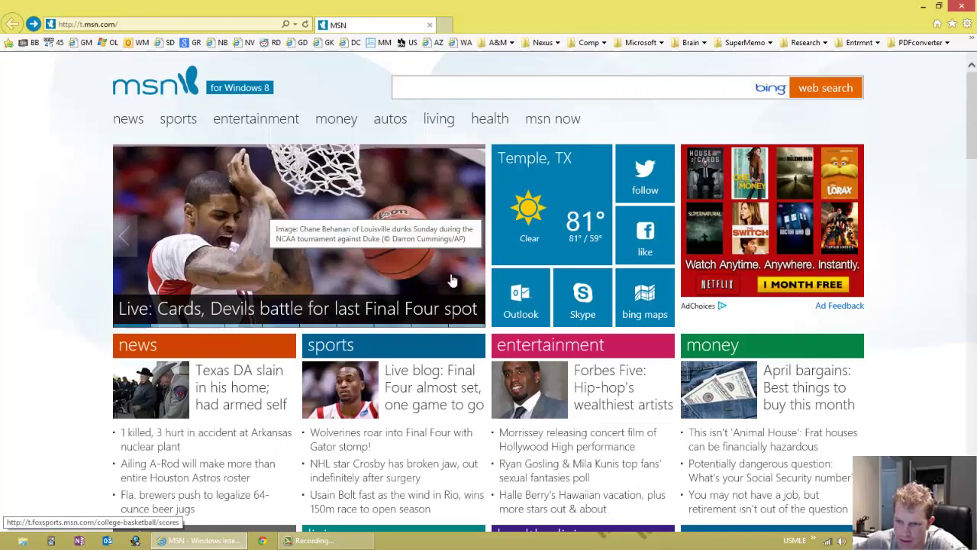
- Open the Outlook inbox from the MSN home page and slightly enlarge the message list above the reading pane
click(520, 298)
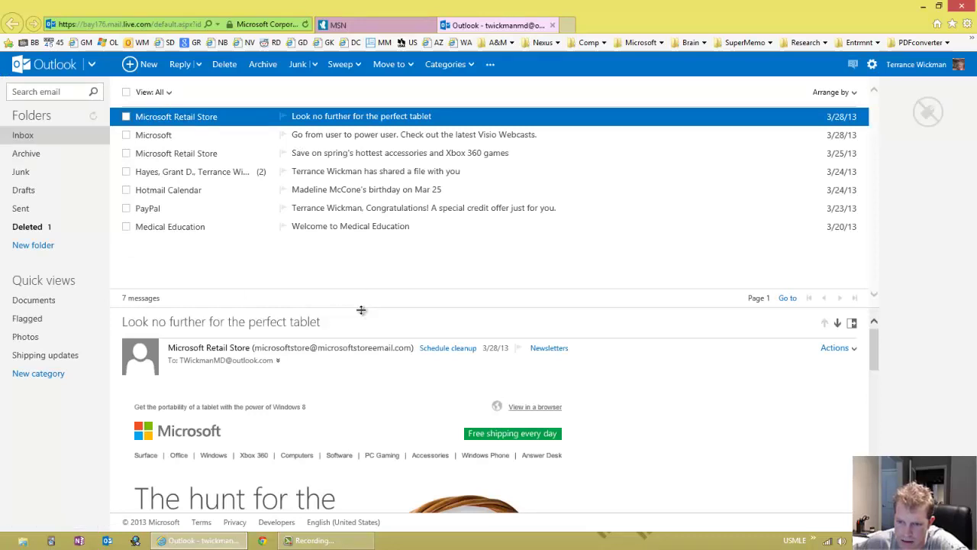
mouse_move(363, 307)
mouse_down()
mouse_move(362, 366)
mouse_move(363, 315)
mouse_up()
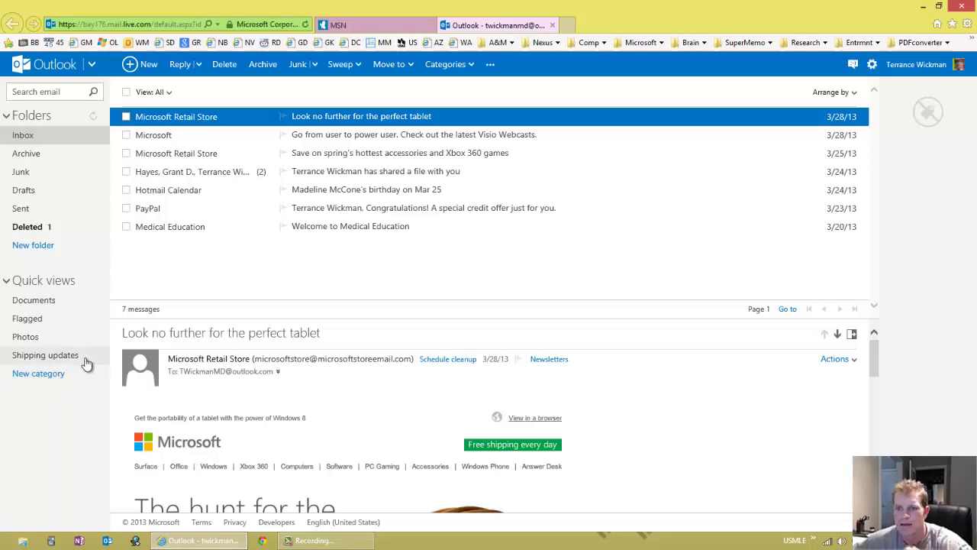
- Switch from Outlook mail to SkyDrive and compare the details view of the files with the thumbnail view
click(91, 63)
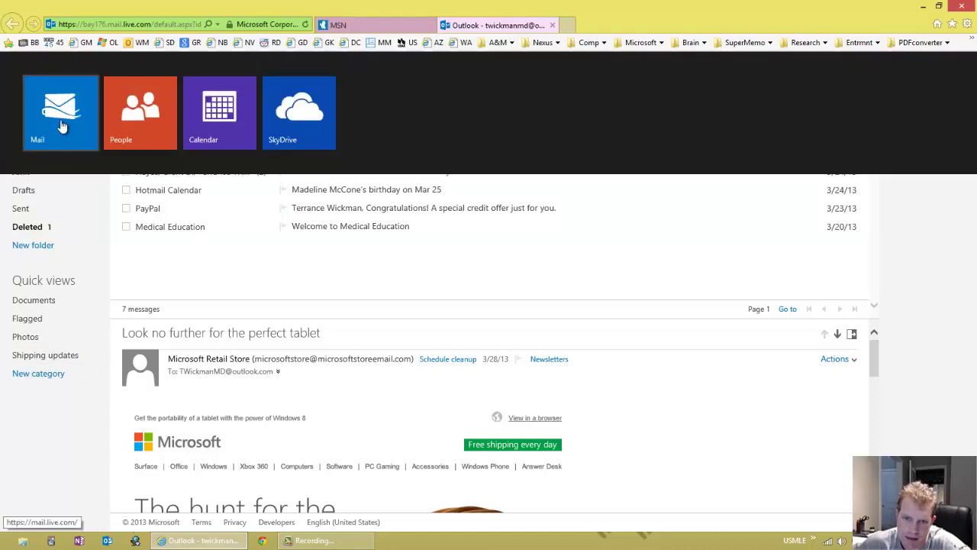
click(301, 133)
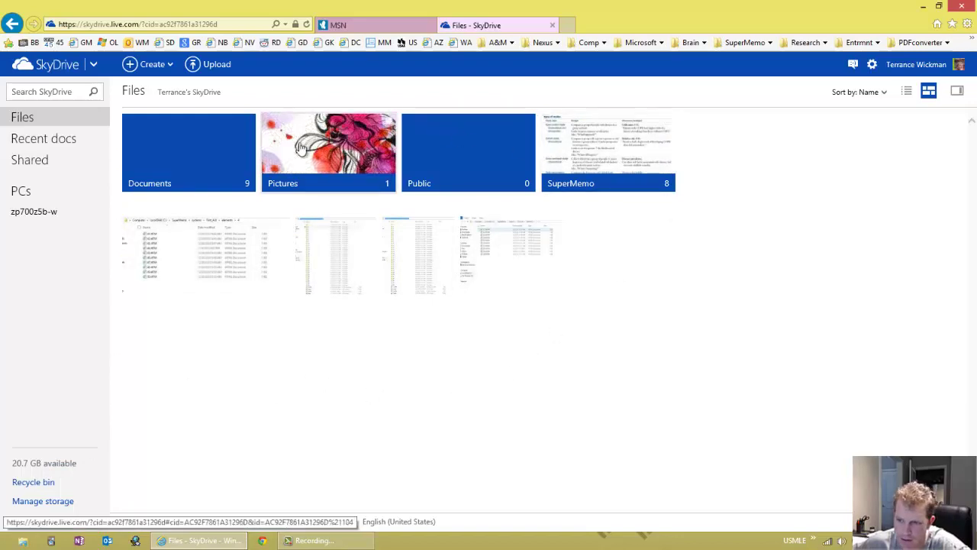
click(906, 91)
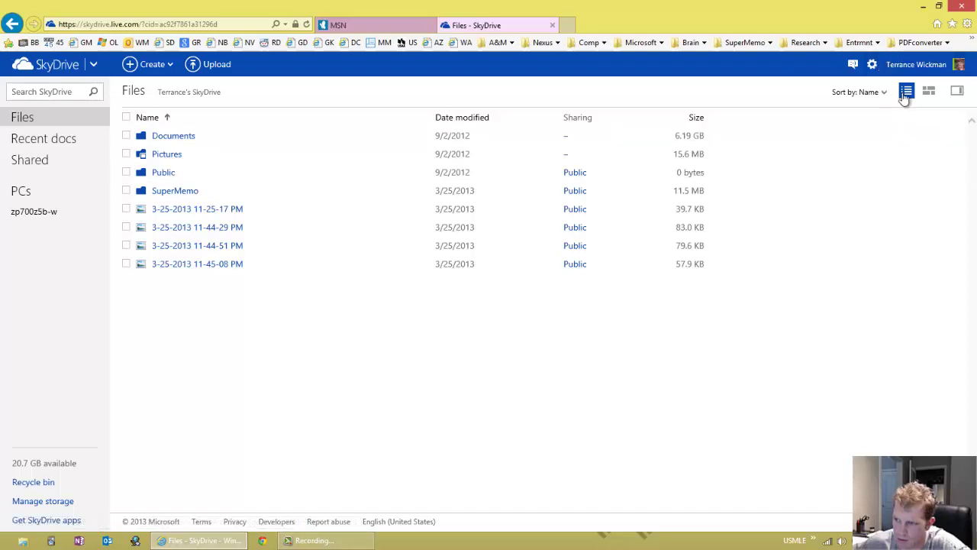
click(931, 92)
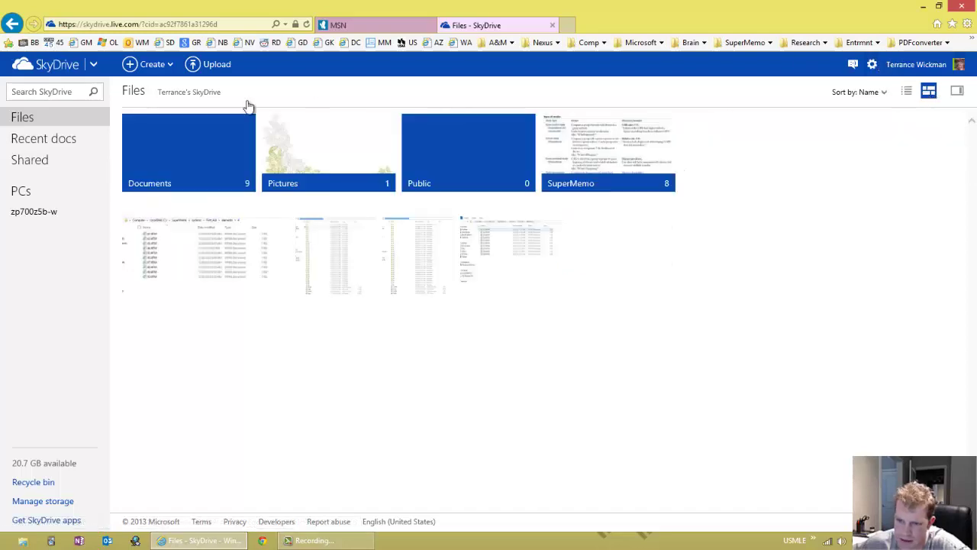
- Open the GW document from SkyDrive's Documents folder and look through its text
click(175, 171)
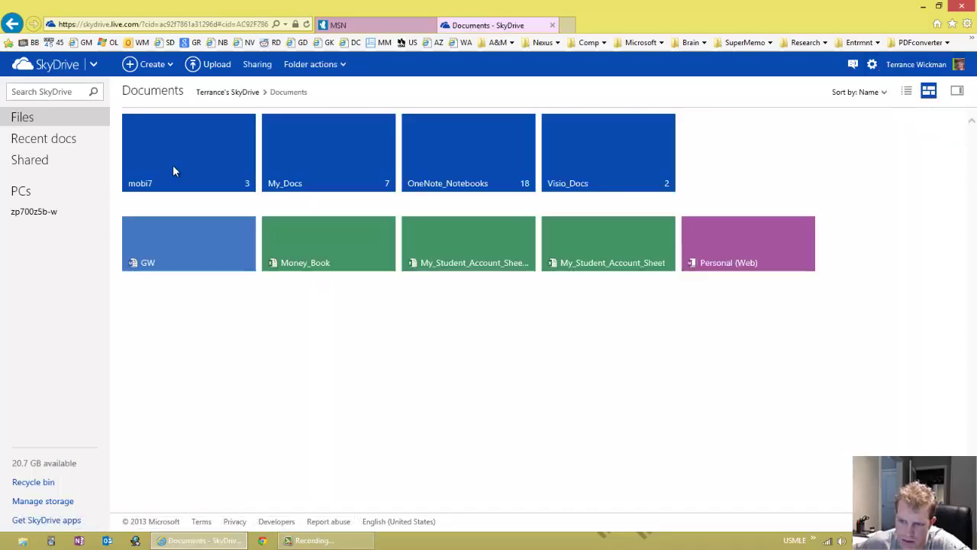
click(210, 253)
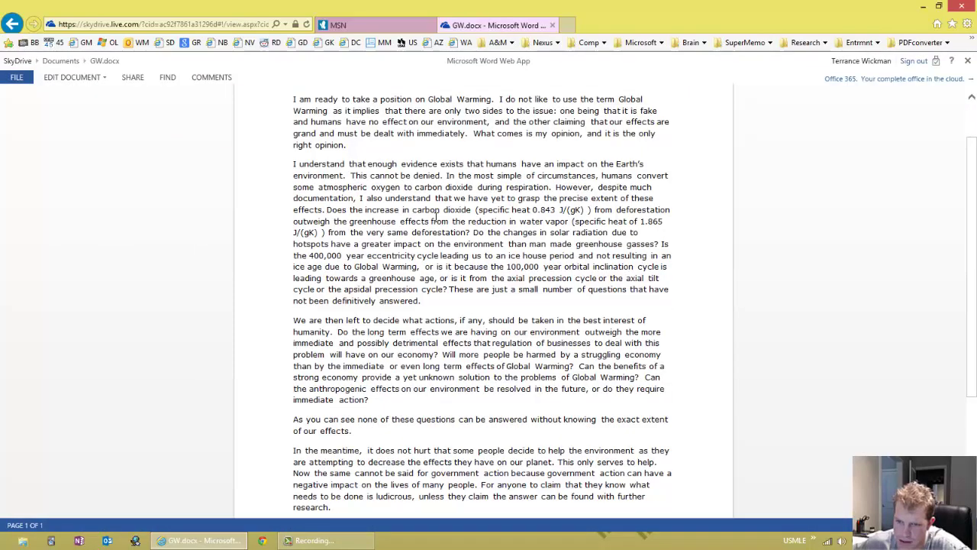
scroll(436, 218, down, 3)
scroll(436, 218, up, 3)
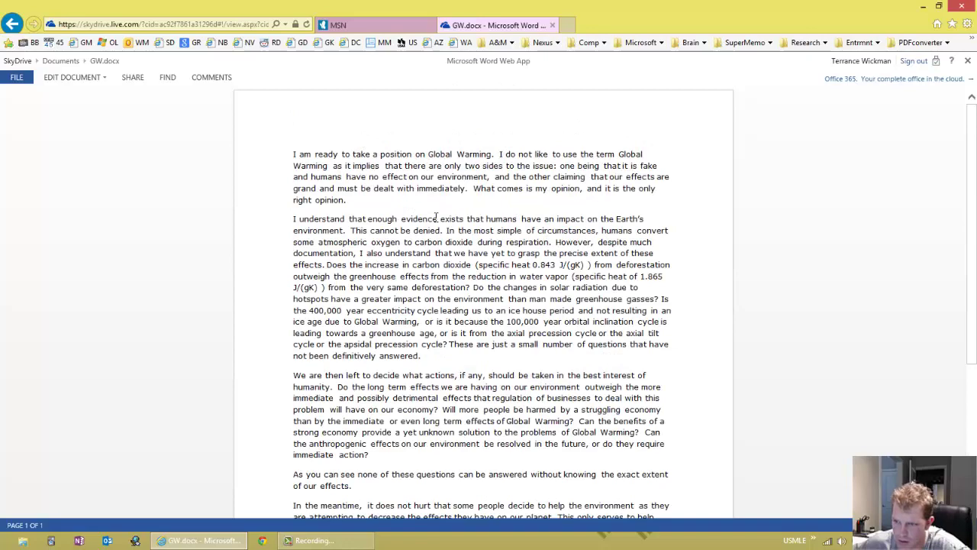
scroll(436, 218, down, 3)
scroll(437, 218, up, 3)
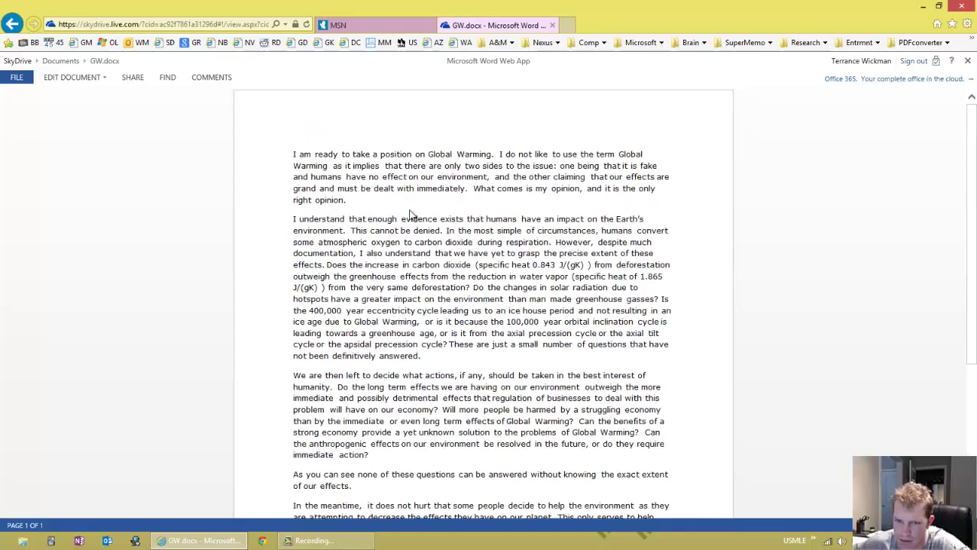
- Open the GW document for editing in Word Web App and view its file info page
click(91, 78)
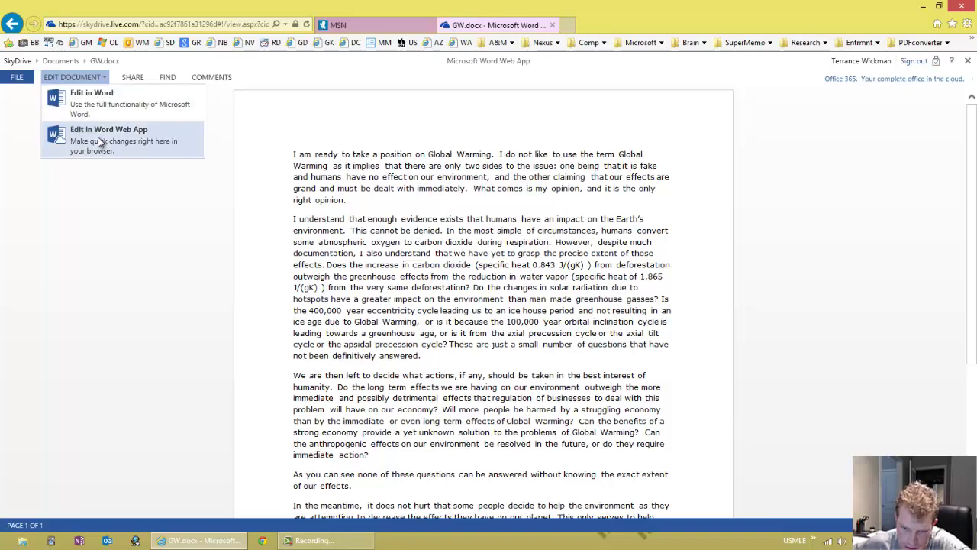
click(134, 142)
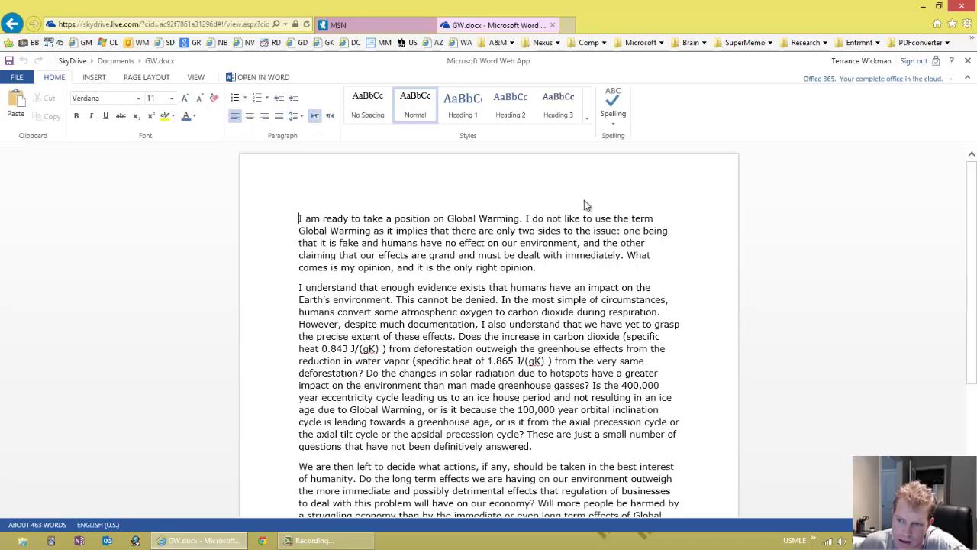
scroll(441, 241, down, 5)
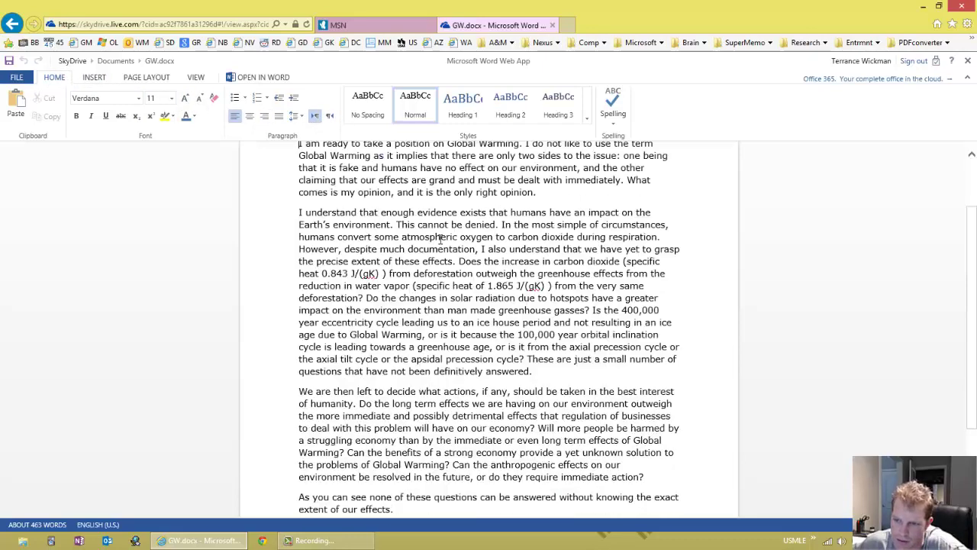
scroll(440, 241, up, 5)
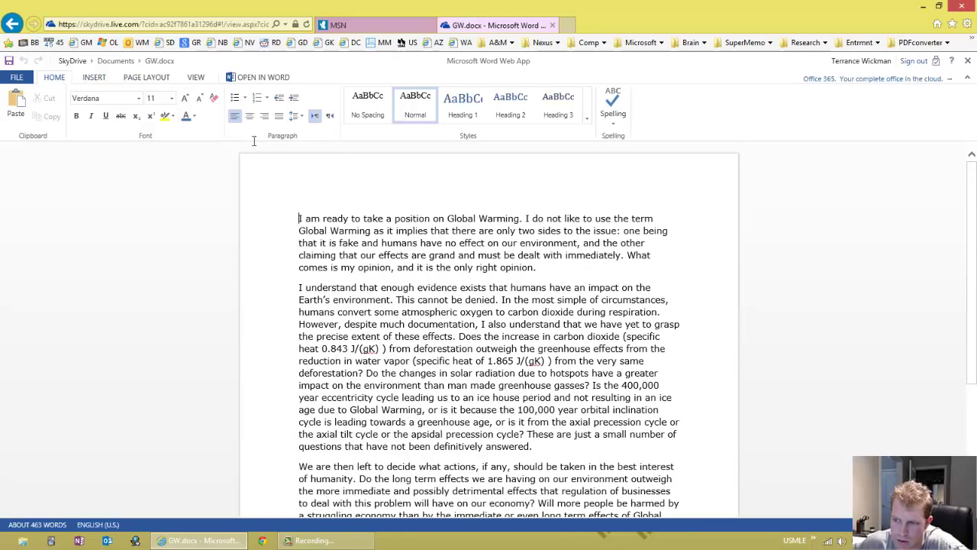
click(18, 78)
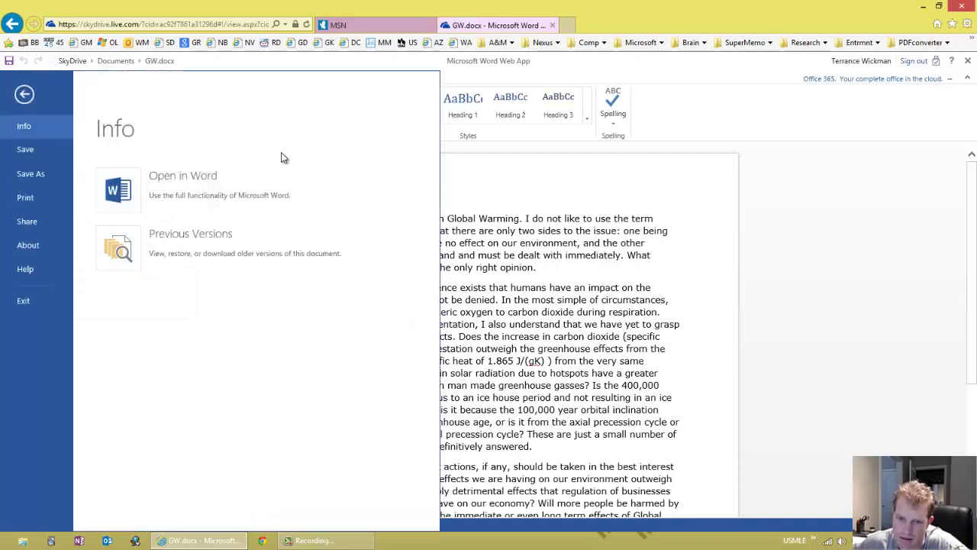
click(29, 95)
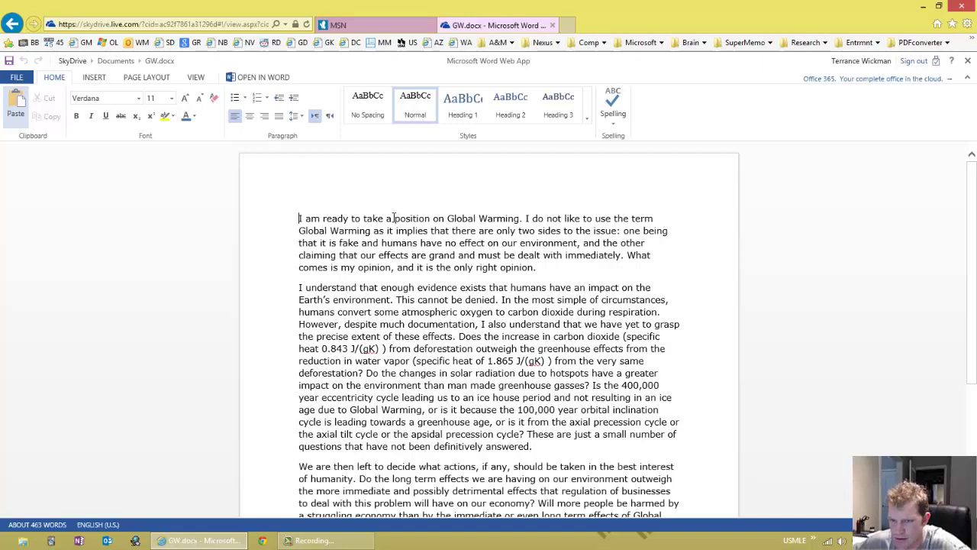
- Close Internet Explorer with all its tabs, and view the Start screen before returning to the desktop
click(953, 10)
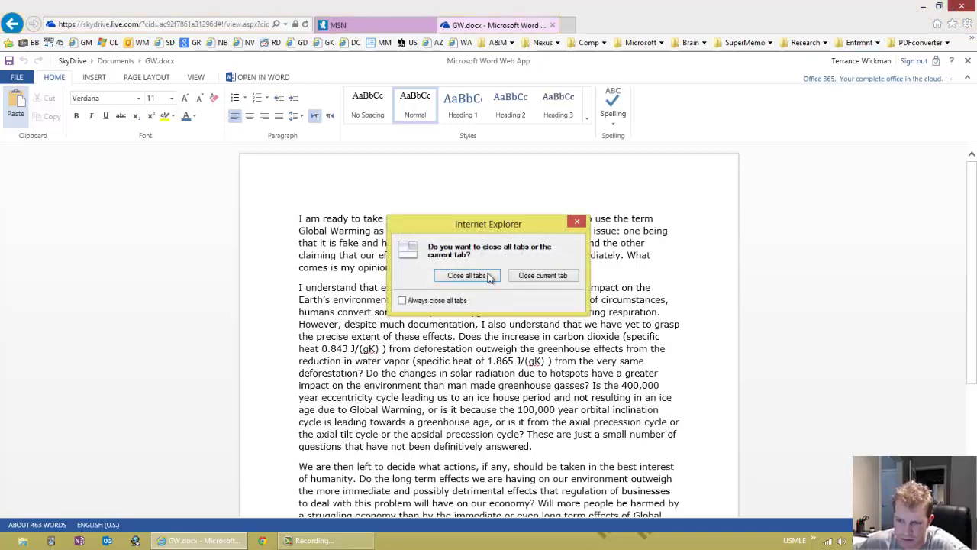
click(467, 276)
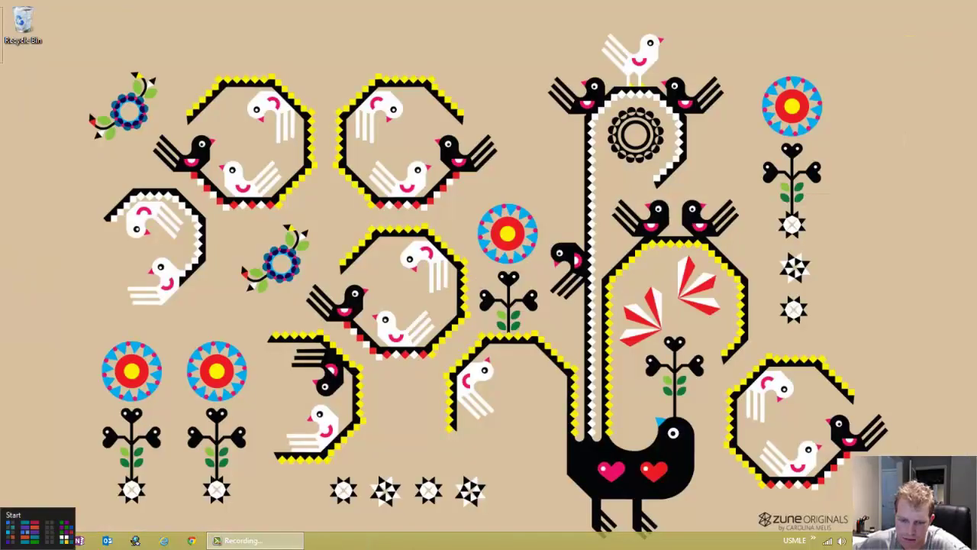
click(6, 543)
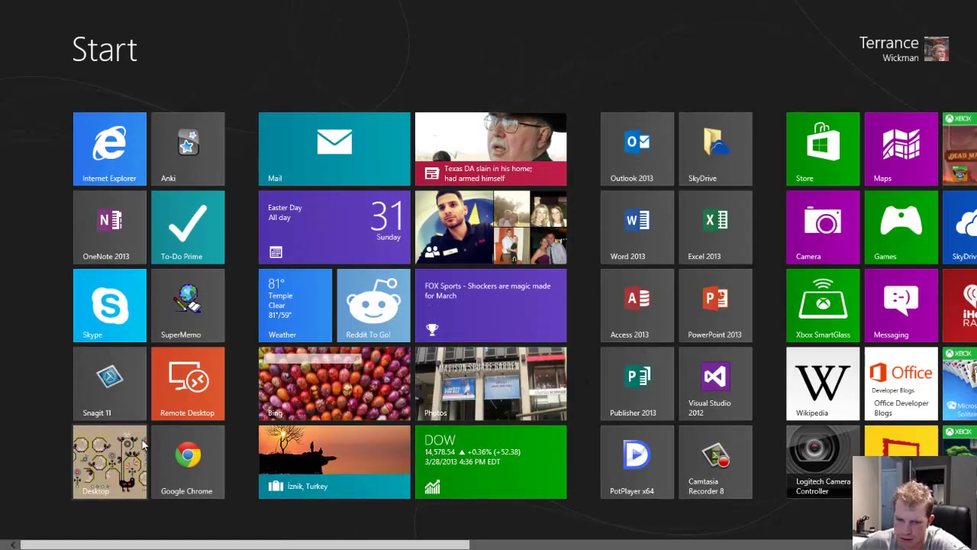
click(117, 452)
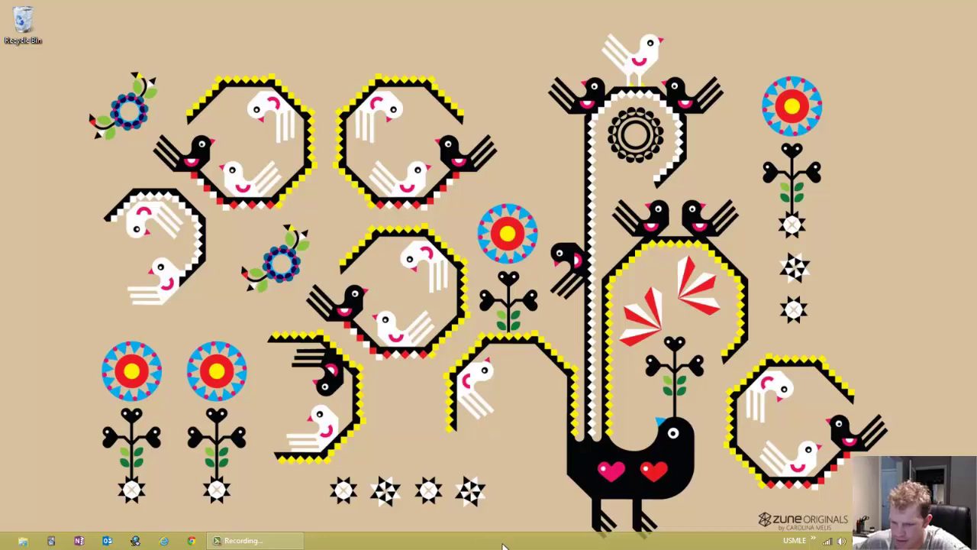
- View the folder chooser for adding a new taskbar toolbar and cancel it
right_click(617, 540)
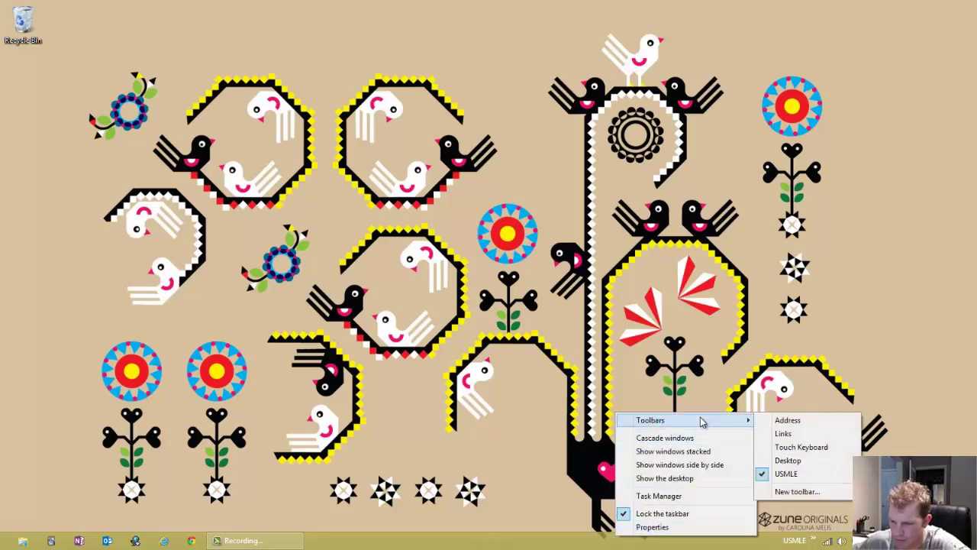
click(507, 534)
right_click(508, 535)
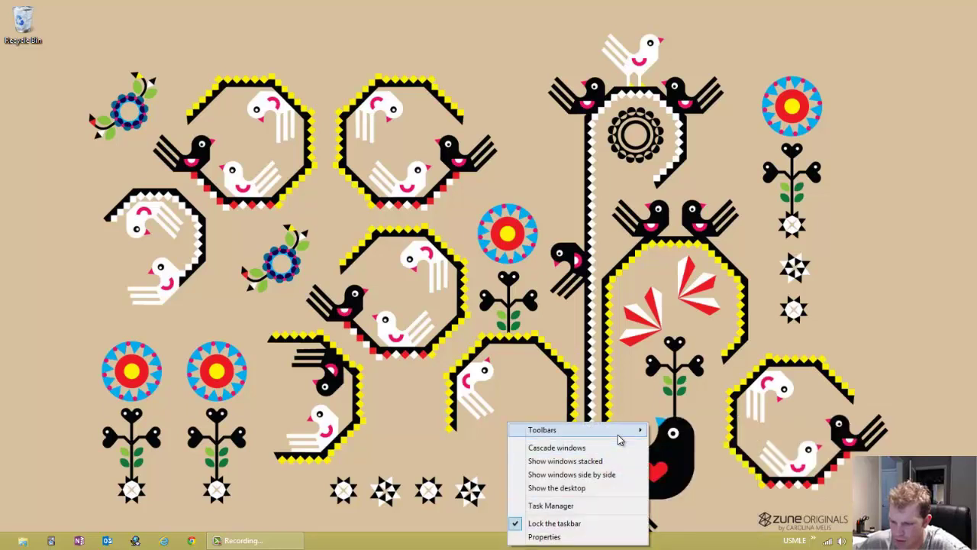
mouse_move(620, 439)
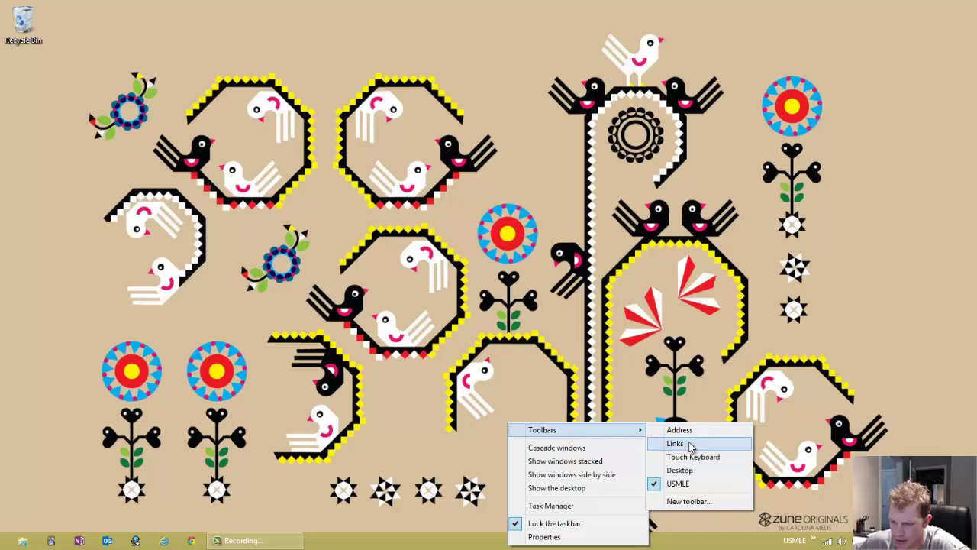
click(687, 501)
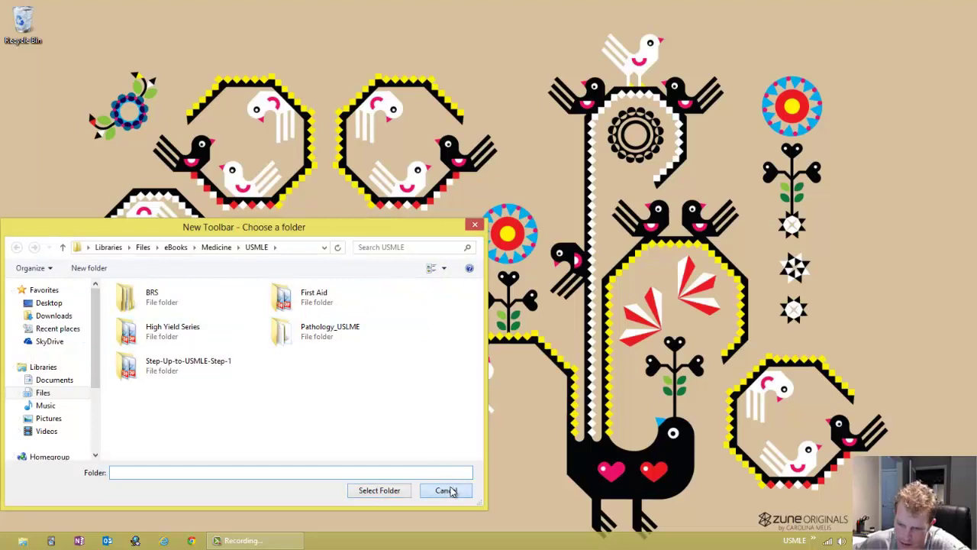
click(445, 490)
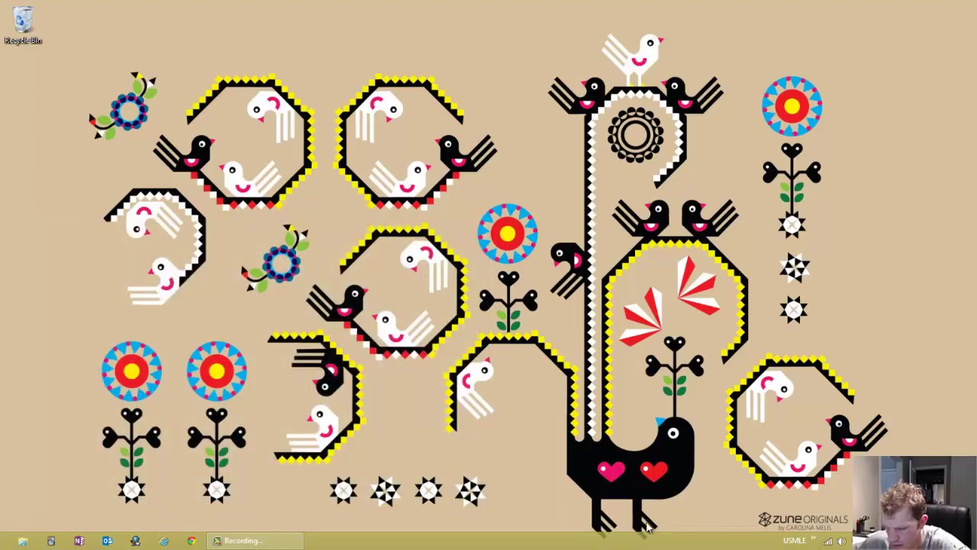
- Open the Files library in File Explorer and set its layout to Details
click(22, 540)
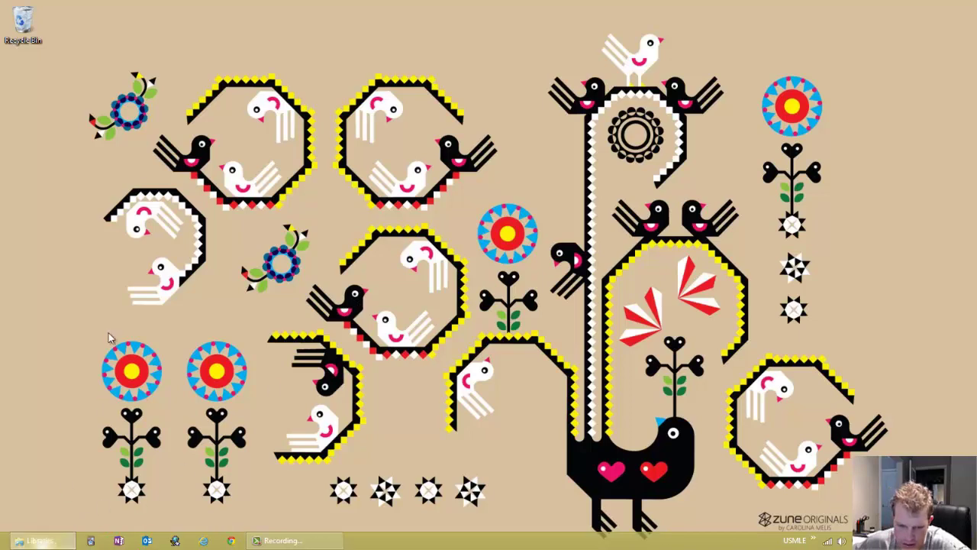
click(131, 188)
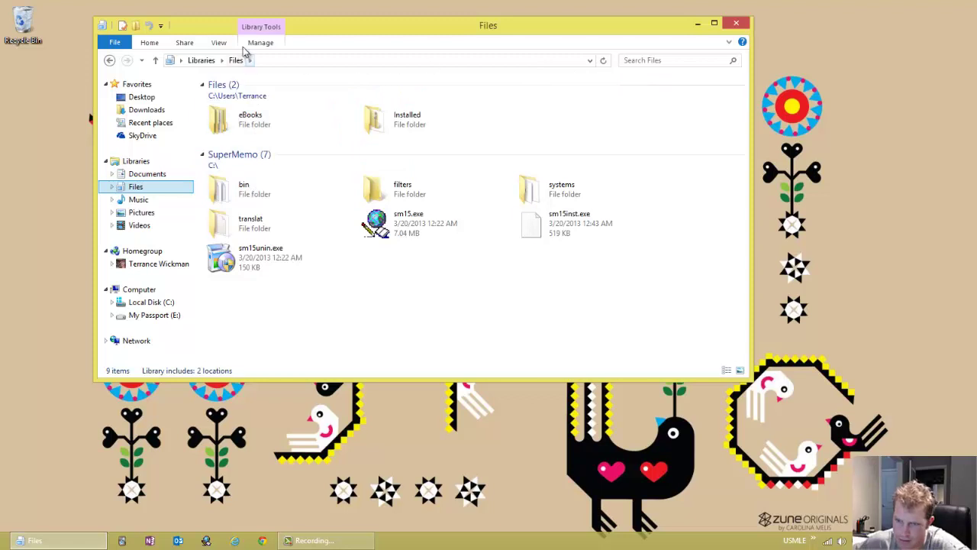
click(219, 43)
click(362, 72)
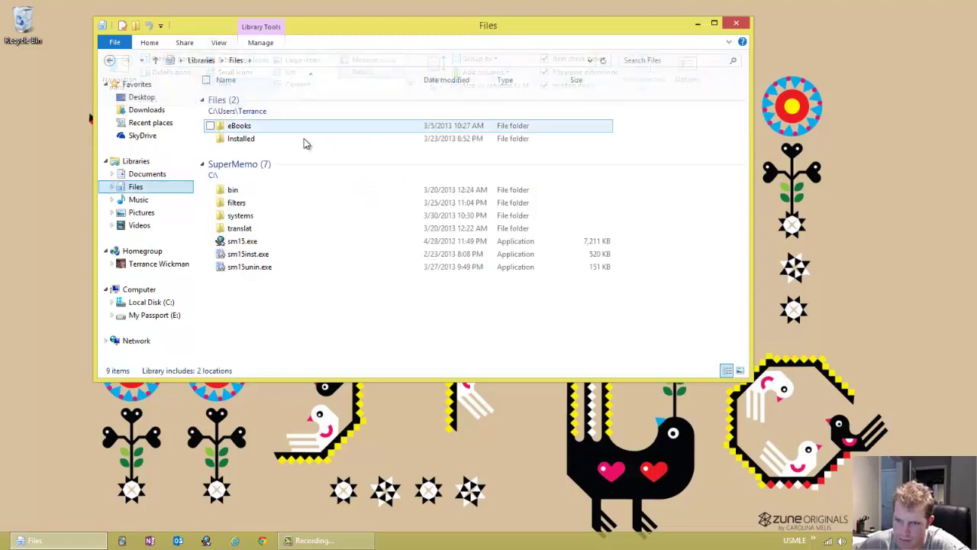
- Browse through eBooks and Medicine to the USMLE folder, look through its files and close the File Explorer window
double_click(252, 130)
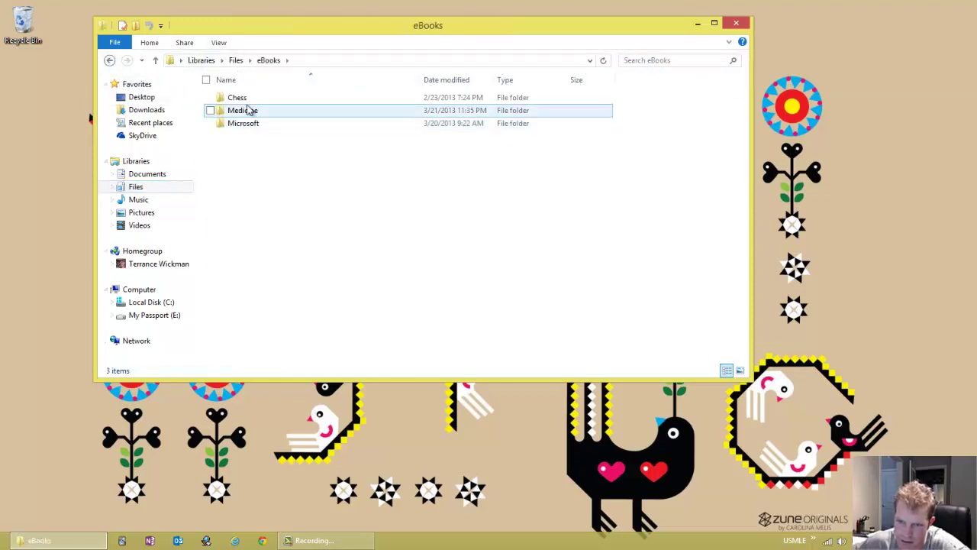
double_click(252, 110)
scroll(282, 198, down, 2)
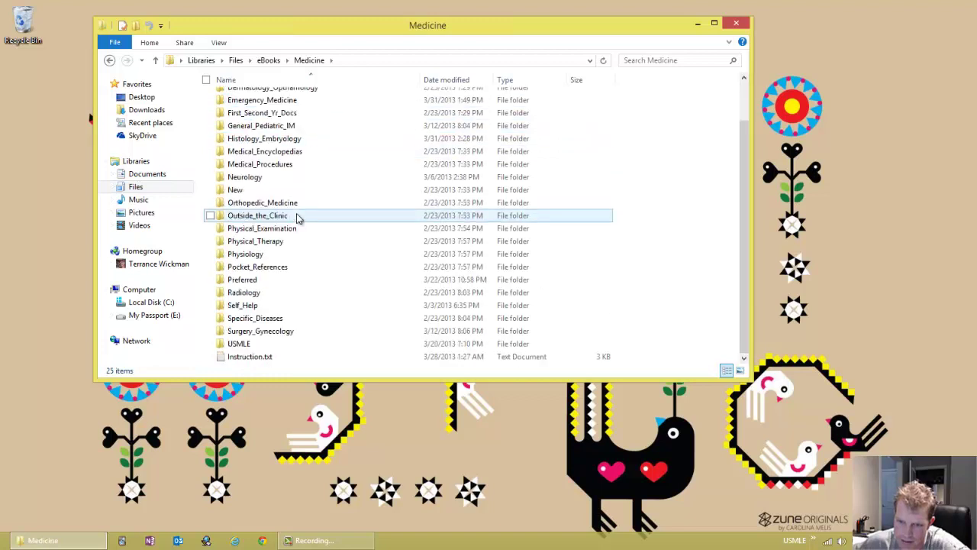
double_click(254, 346)
scroll(321, 306, down, 3)
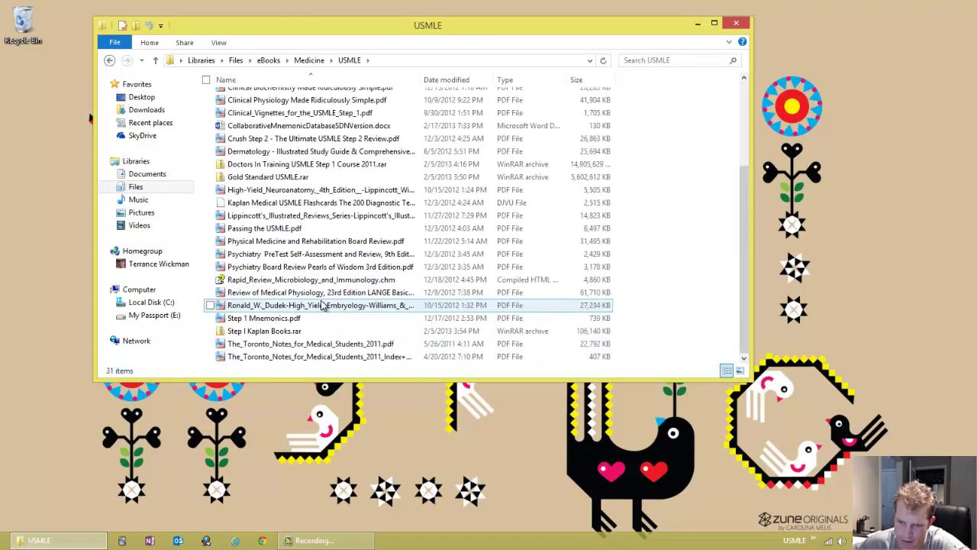
click(737, 25)
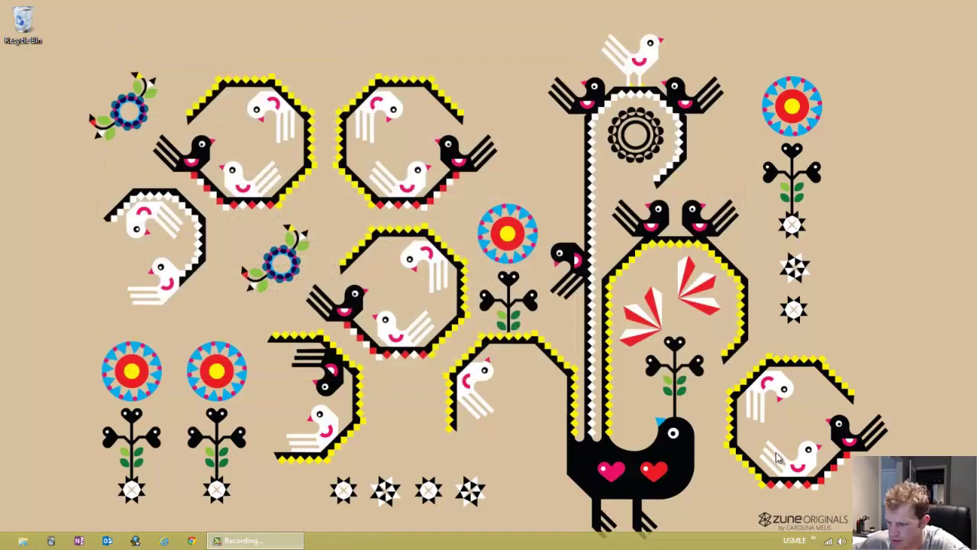
- Expand the USMLE taskbar toolbar to view its folders and files, and close the list
click(814, 541)
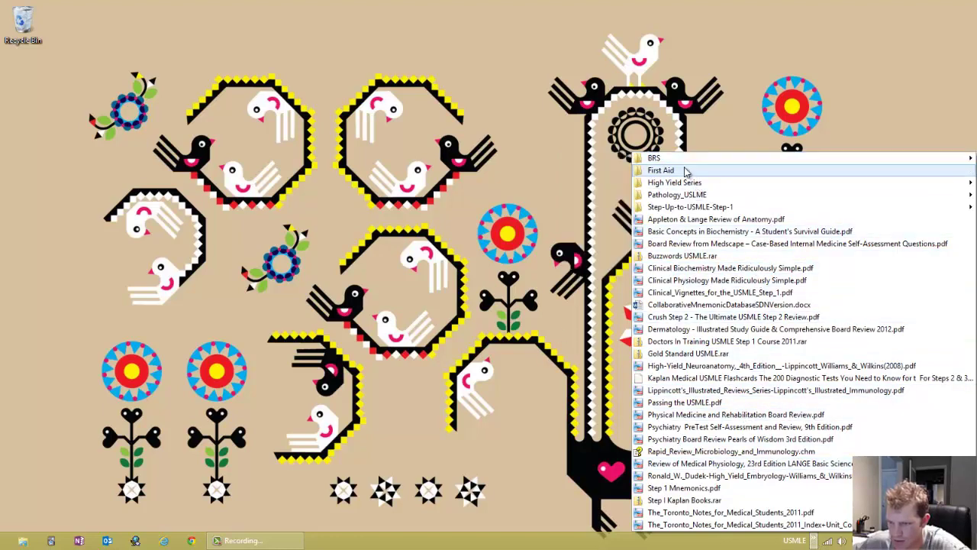
click(275, 271)
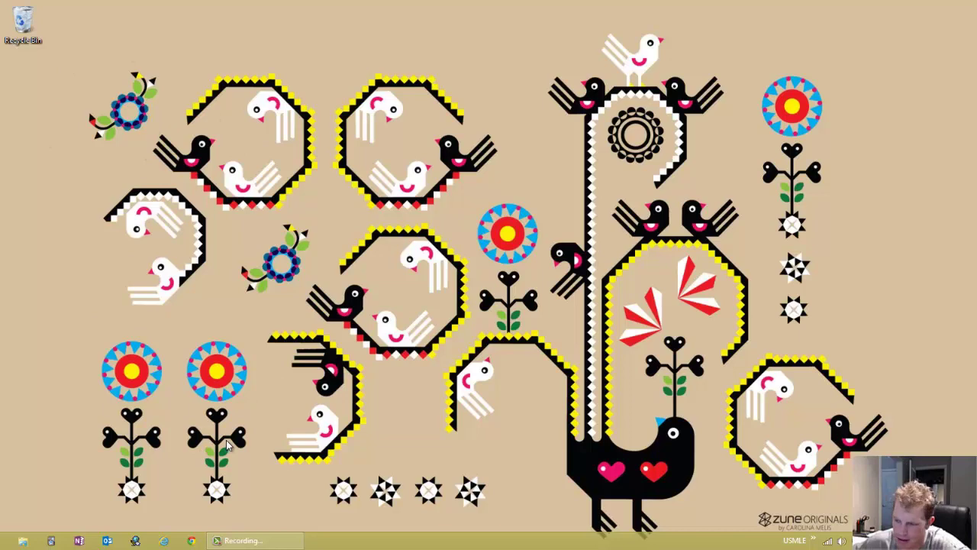
click(814, 539)
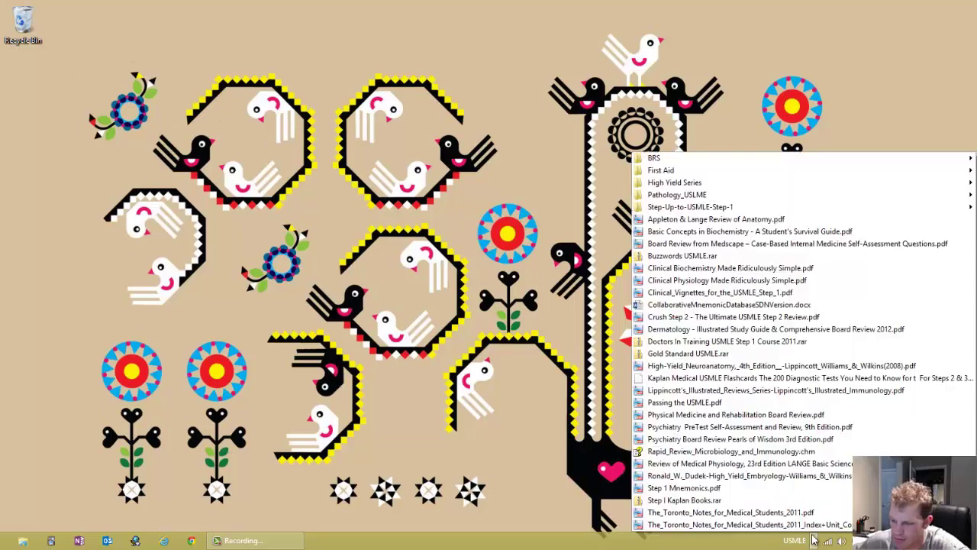
click(407, 442)
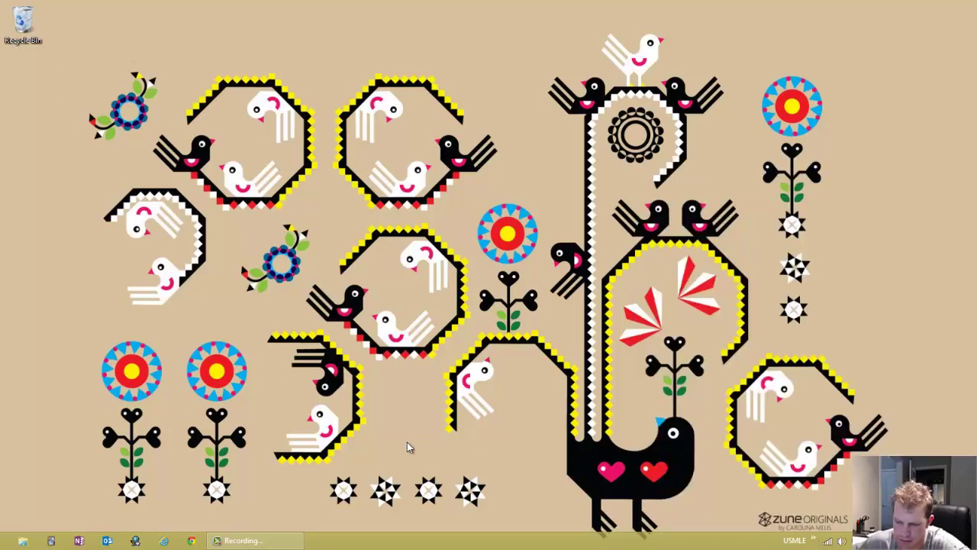